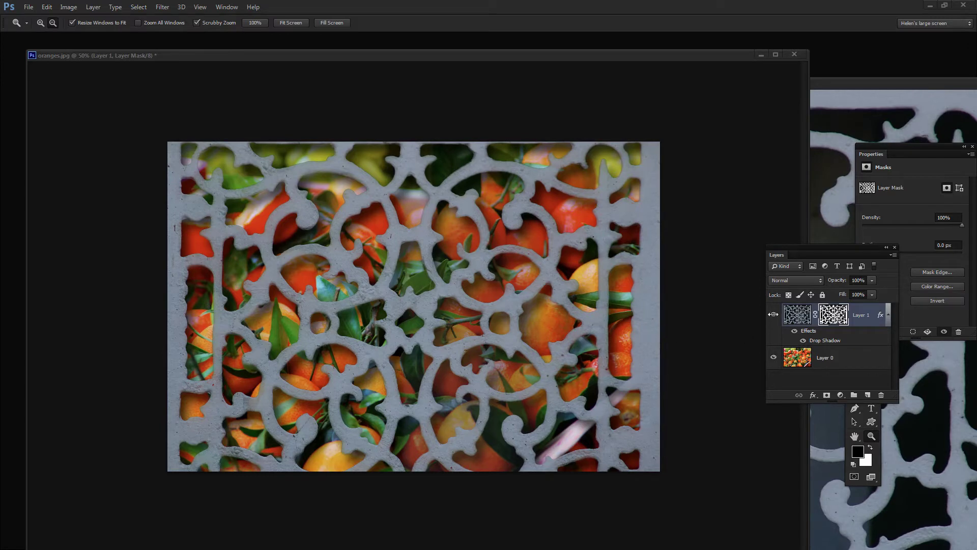
Compare the finished composite by toggling the grill layer and its drop shadow off and on.
click(774, 314)
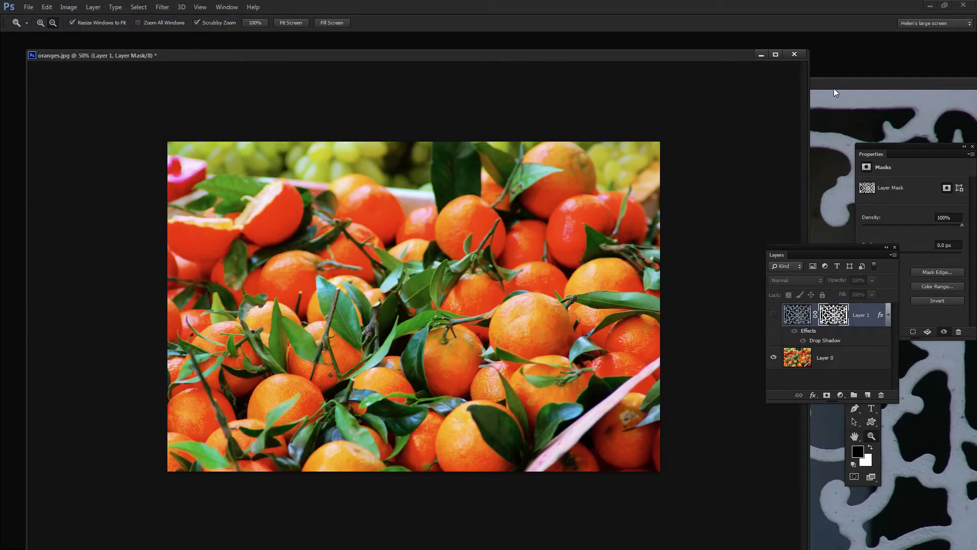
drag(834, 88, 509, 37)
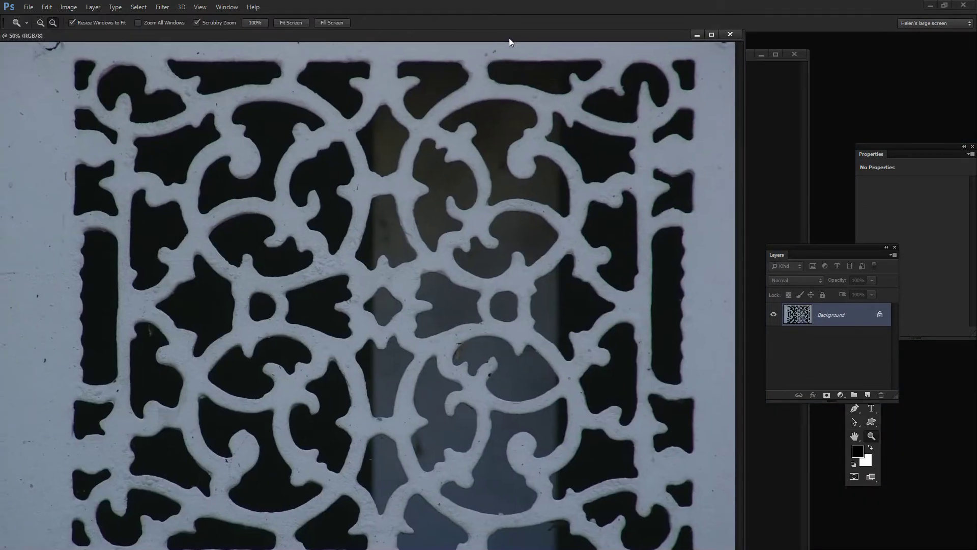
click(696, 34)
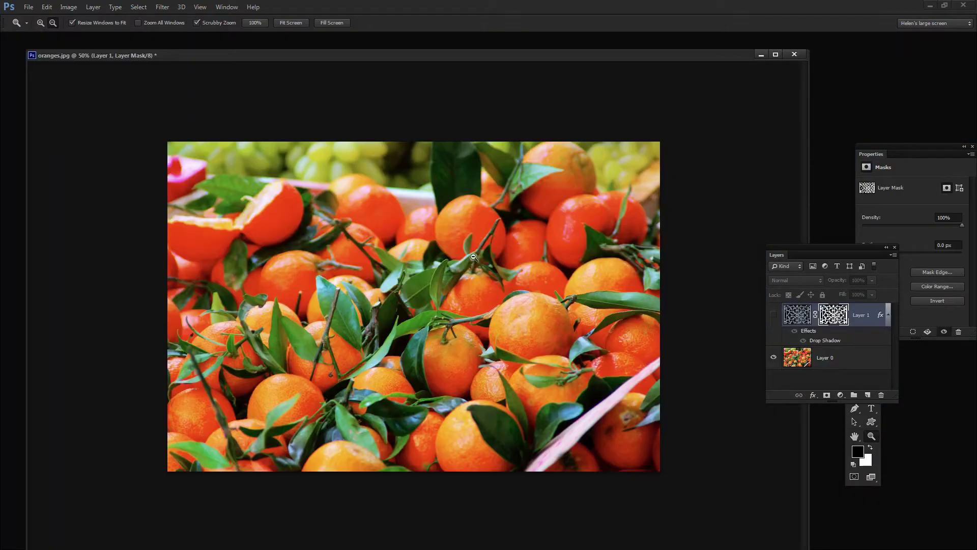
click(773, 315)
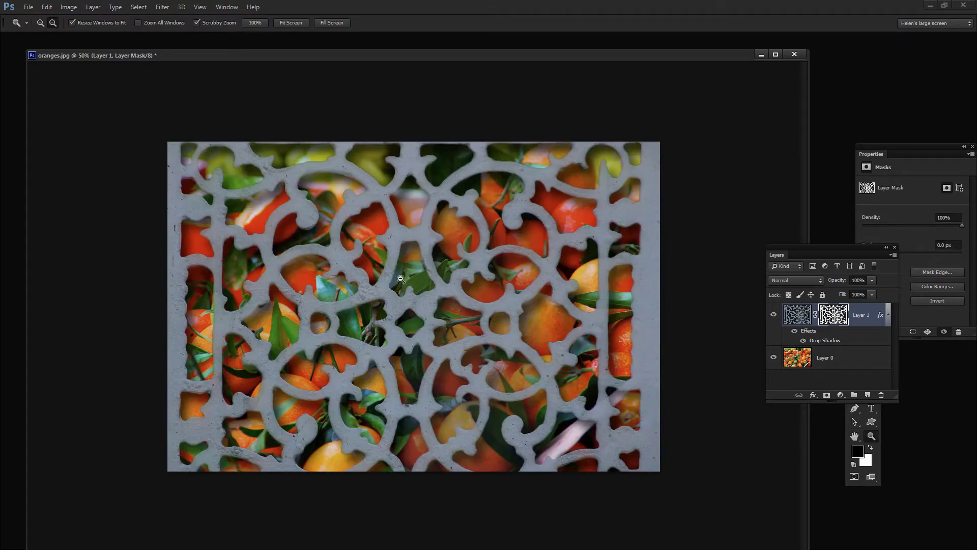
click(804, 341)
click(804, 341)
Delete the finished grill layer and bring grill.jpg up beside the oranges document.
drag(858, 316, 882, 395)
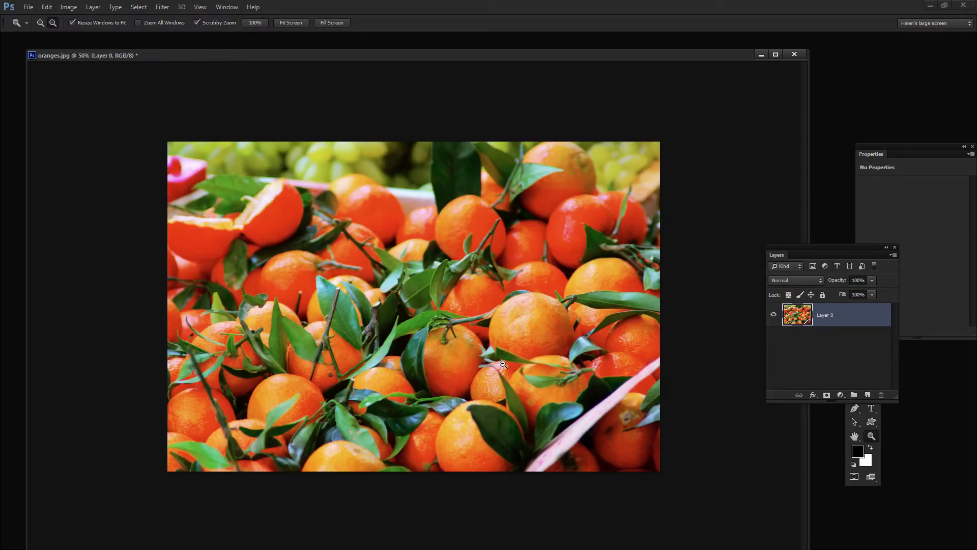
drag(646, 57, 645, 87)
click(227, 8)
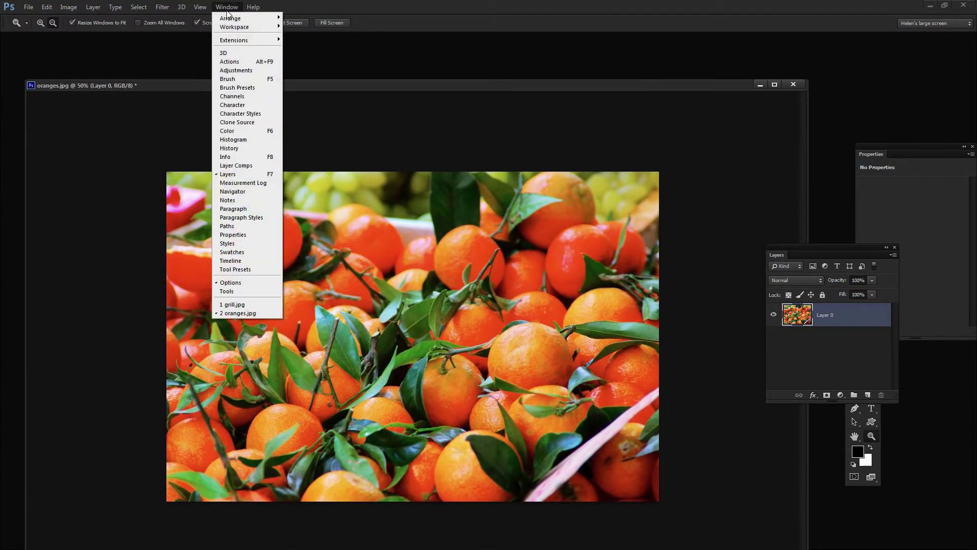
click(234, 304)
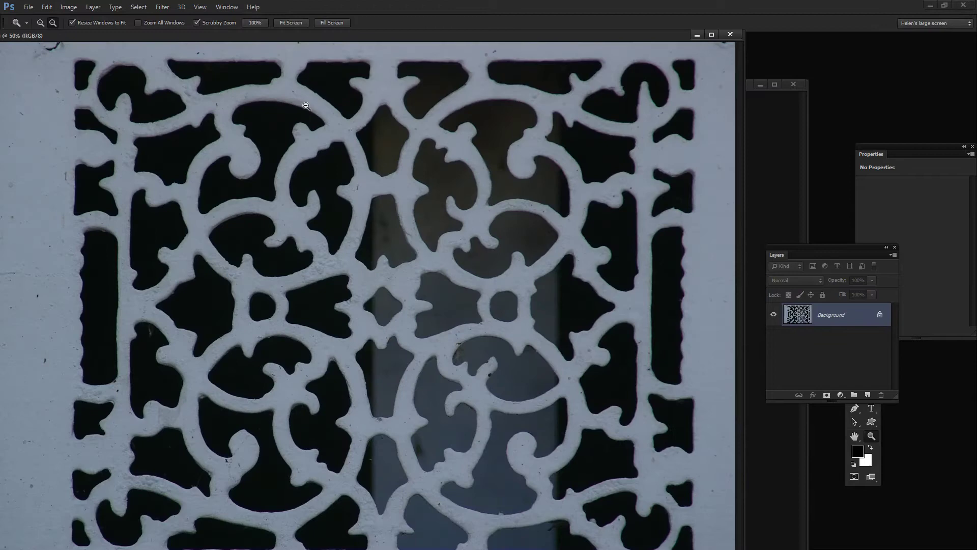
drag(297, 39, 807, 95)
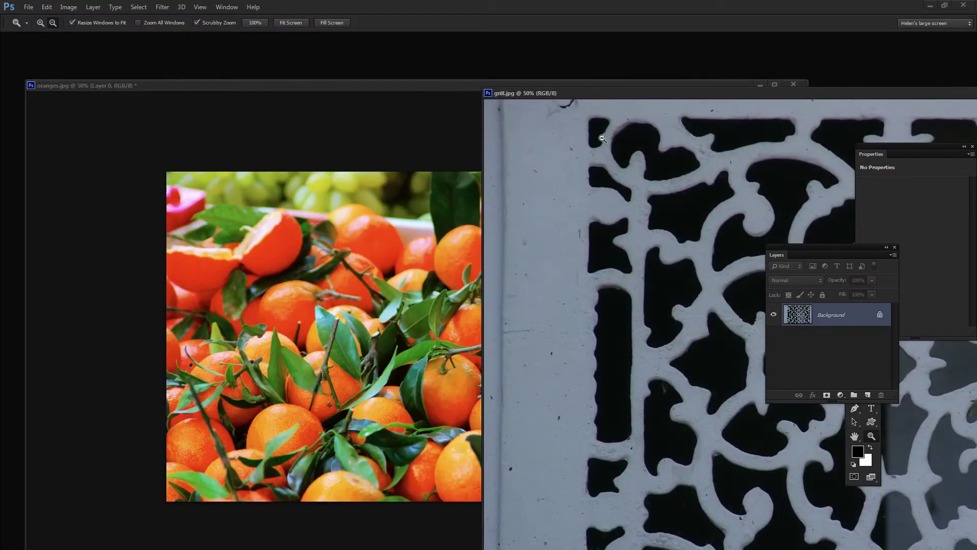
drag(594, 97, 709, 103)
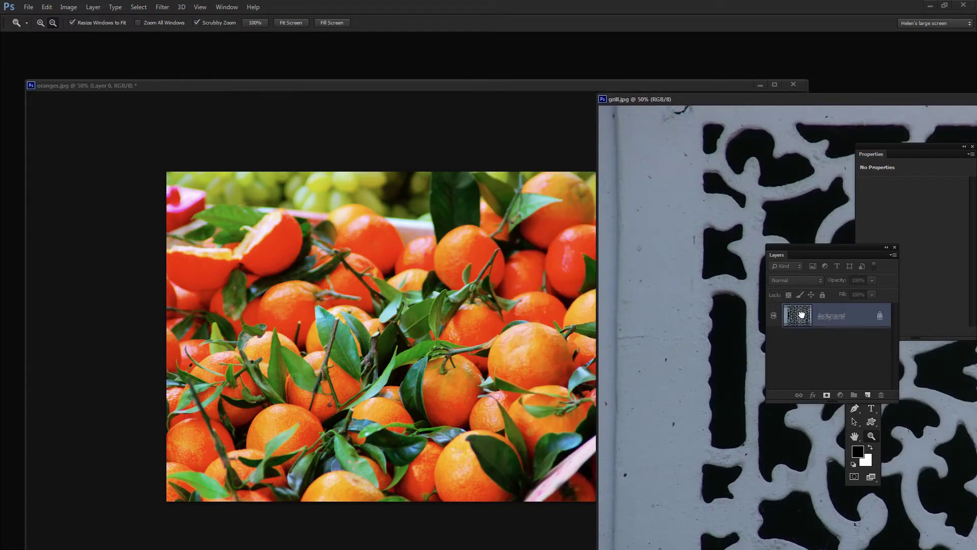
Drag grill.jpg's Background into oranges.jpg as Layer 1, then minimize grill.jpg.
drag(800, 314, 393, 337)
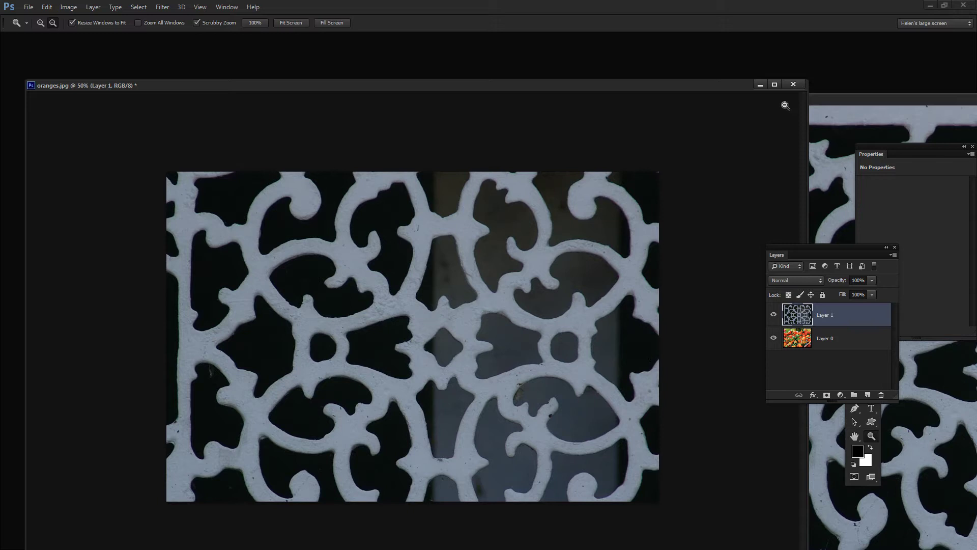
click(852, 97)
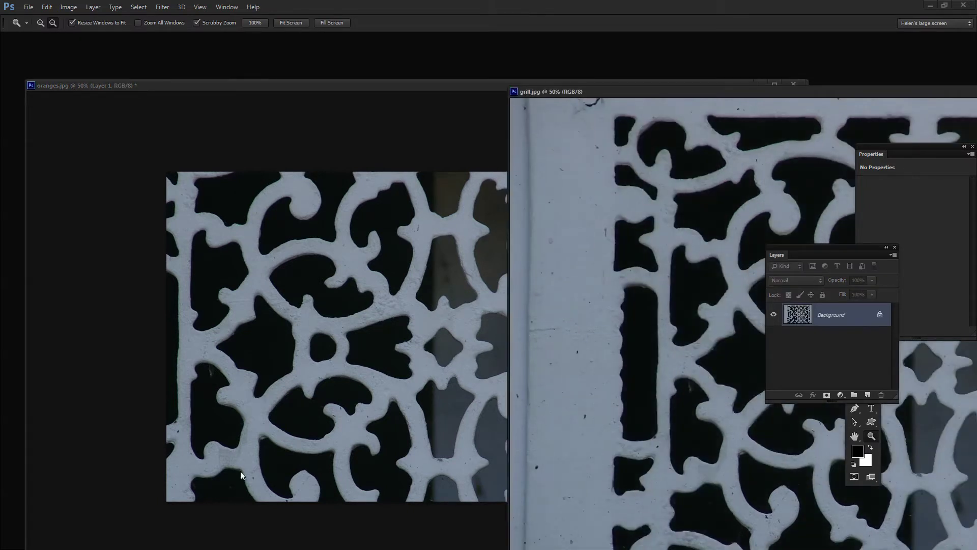
drag(691, 96, 228, 96)
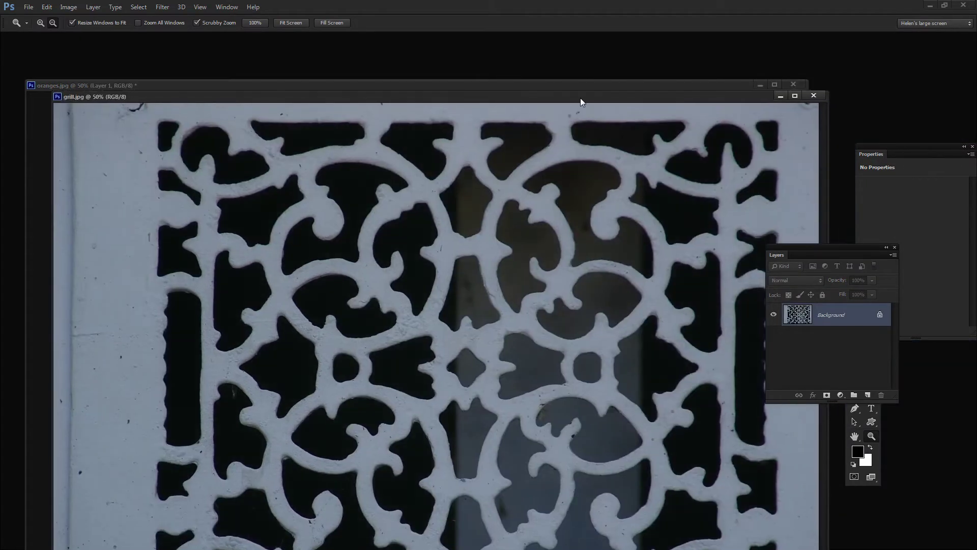
click(781, 96)
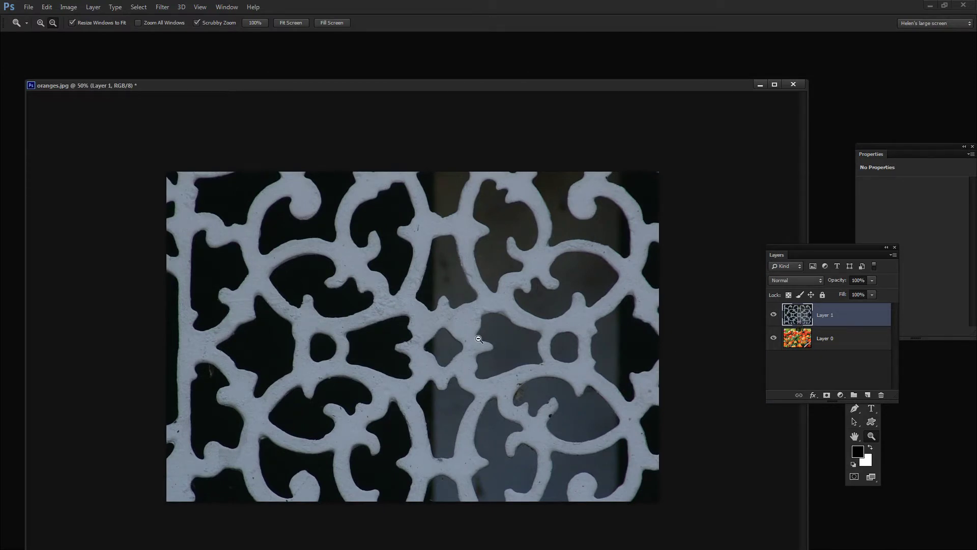
Free-transform the grill layer with linked W/H to about 73.5% and commit.
key(ctrl+t)
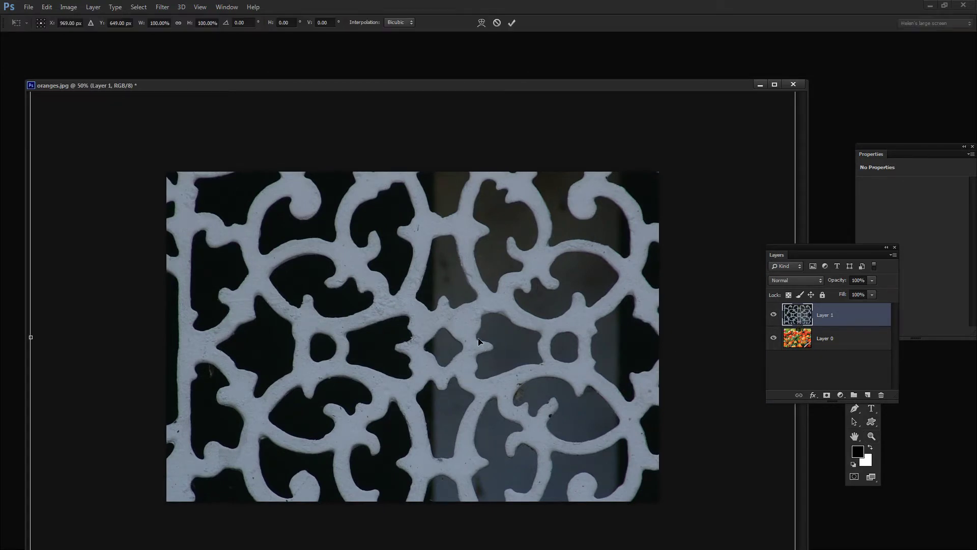
key(ctrl+0)
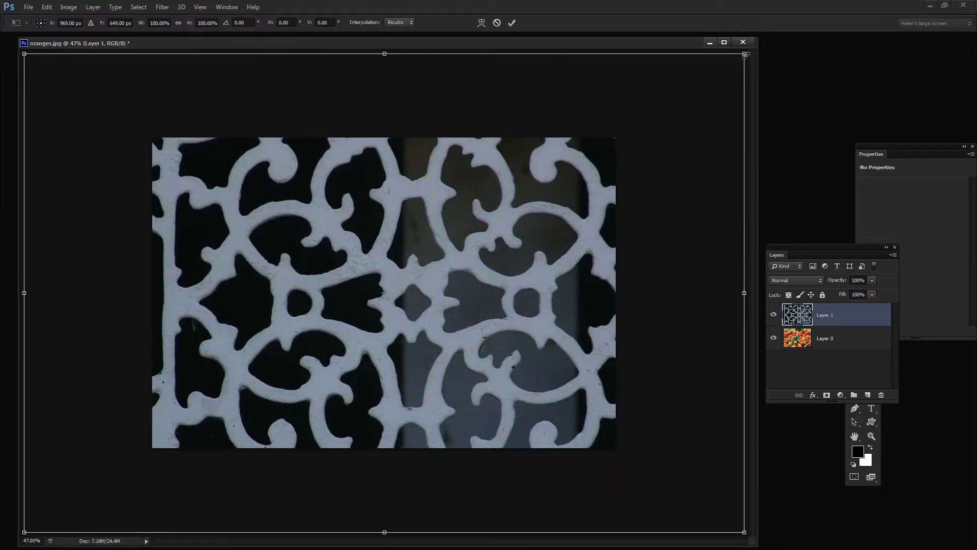
click(178, 23)
drag(744, 54, 550, 183)
drag(427, 342, 507, 297)
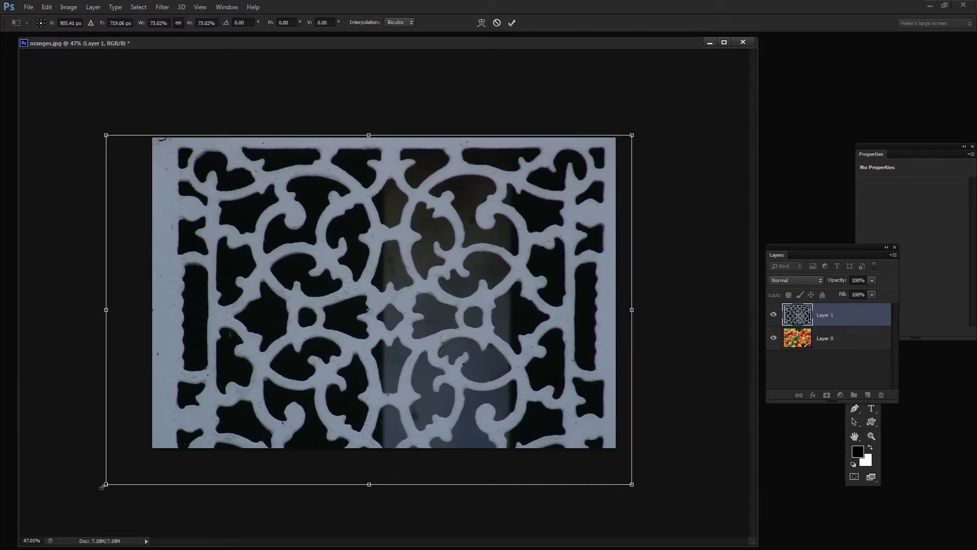
mouse_move(105, 485)
mouse_down()
mouse_move(145, 460)
mouse_move(101, 487)
mouse_up()
drag(335, 419, 329, 418)
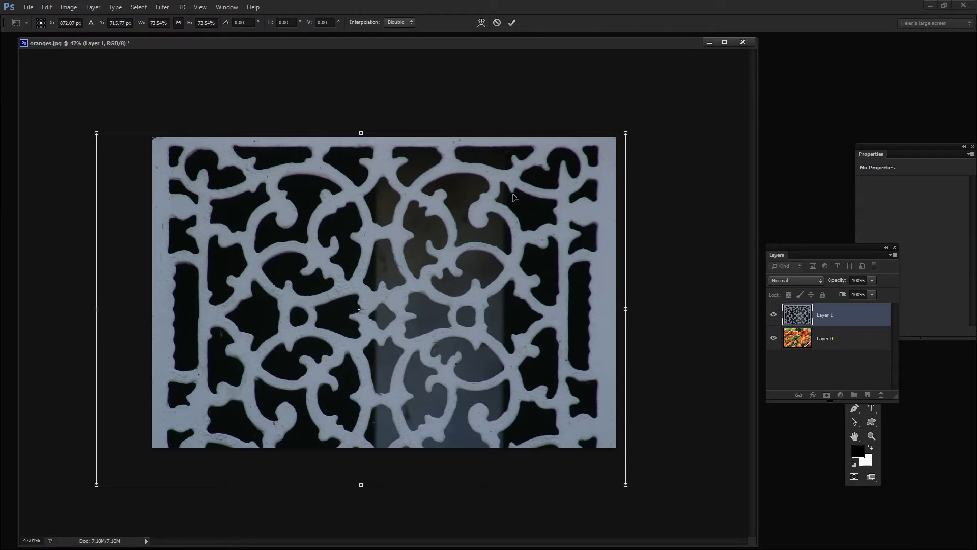
click(511, 23)
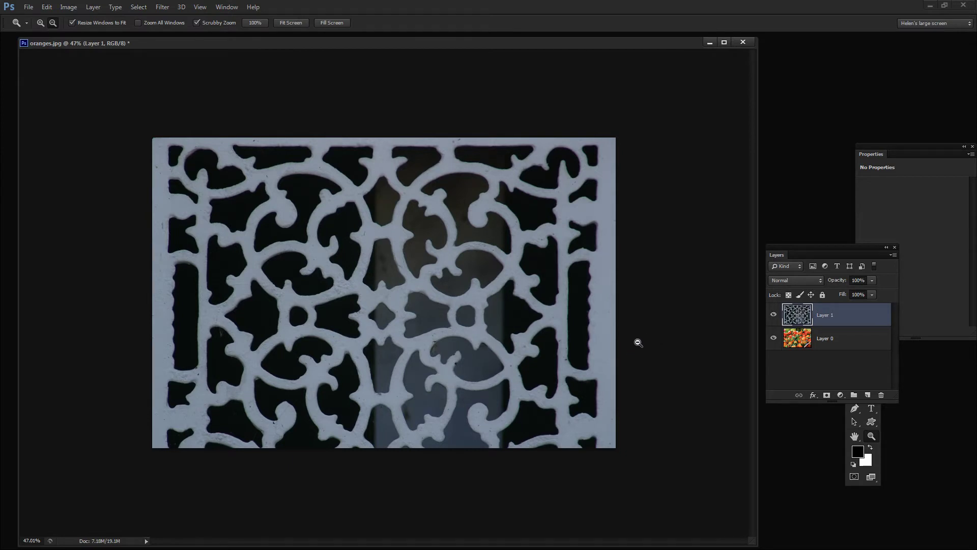
Use the Move tool on Layer 1 to centre the grill lattice over the oranges.
drag(799, 248, 709, 240)
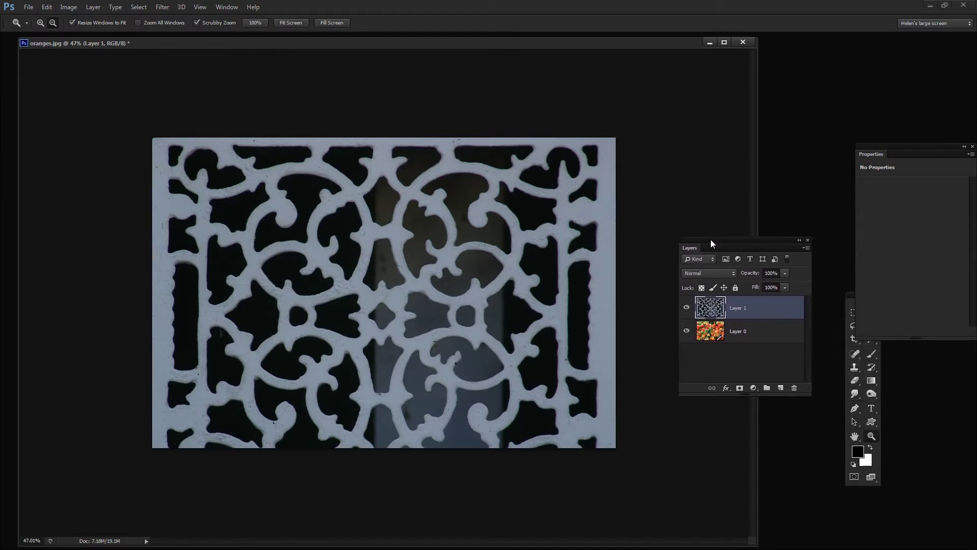
drag(854, 298, 828, 298)
click(844, 312)
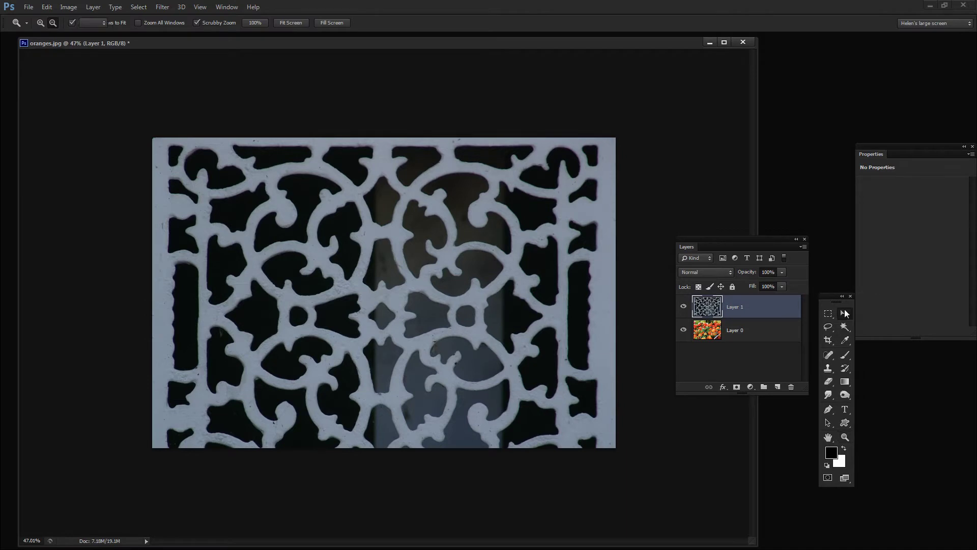
drag(478, 303, 478, 289)
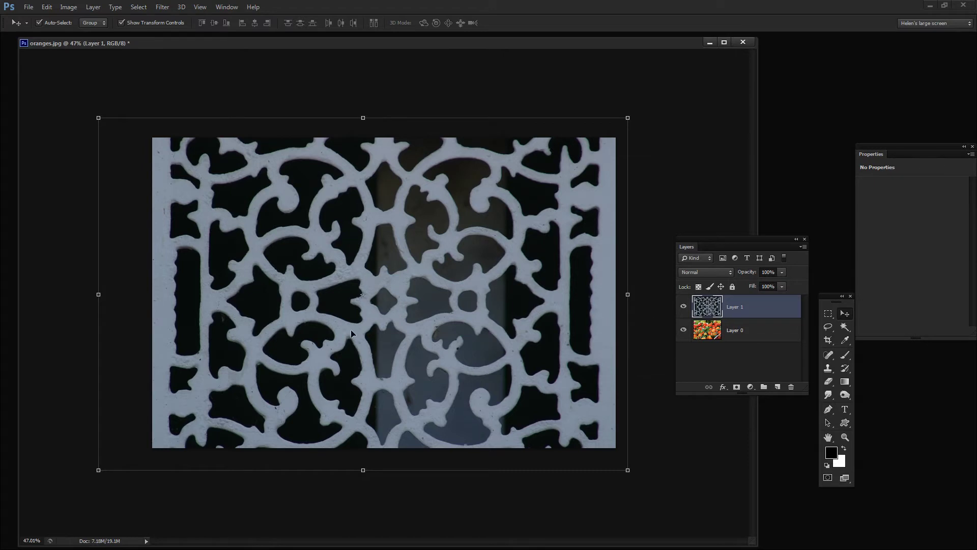
click(740, 331)
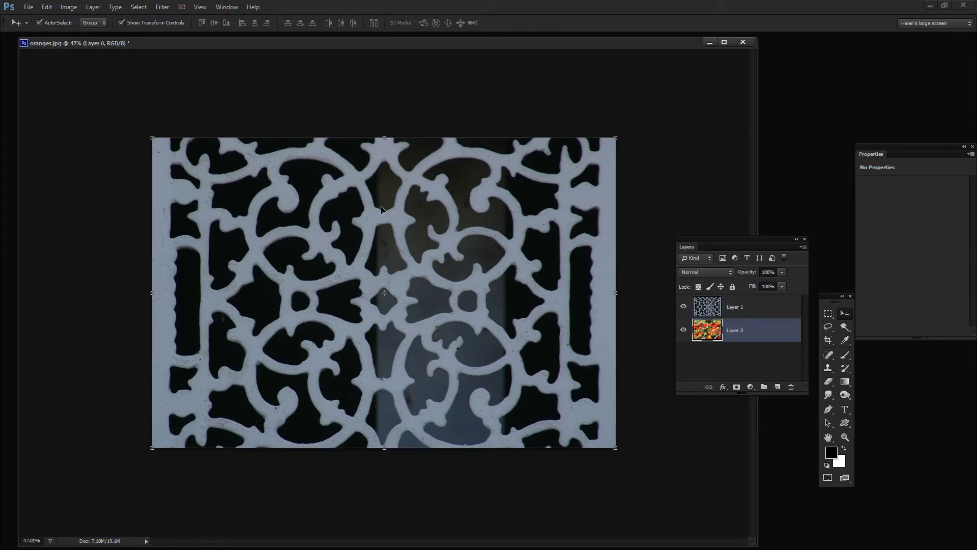
click(355, 227)
drag(355, 227, 359, 223)
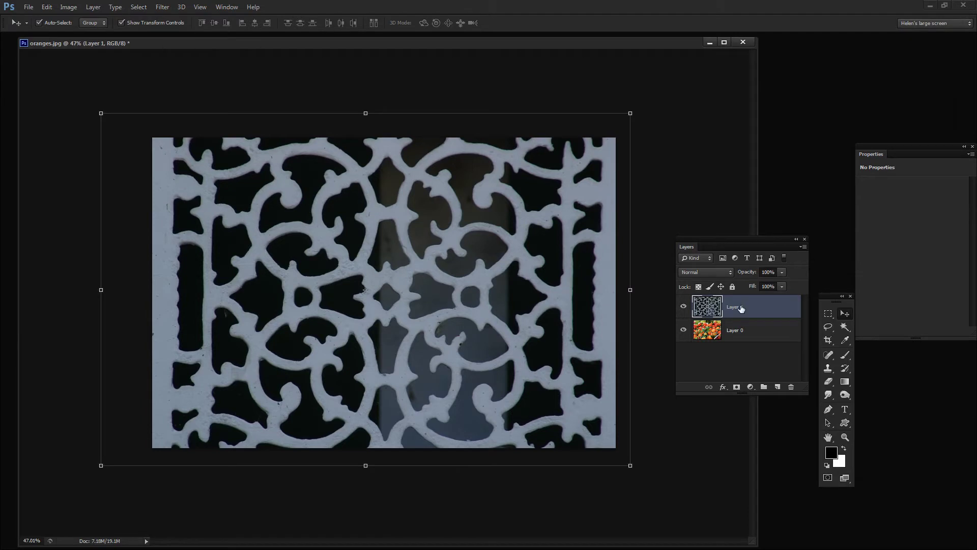
Add a layer mask to Layer 1 and open Image > Apply Image.
click(737, 387)
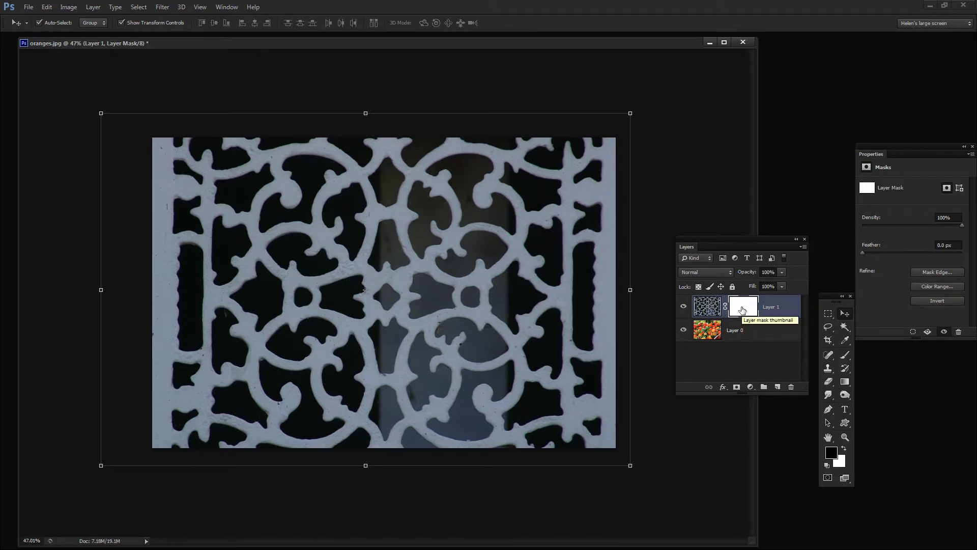
click(65, 8)
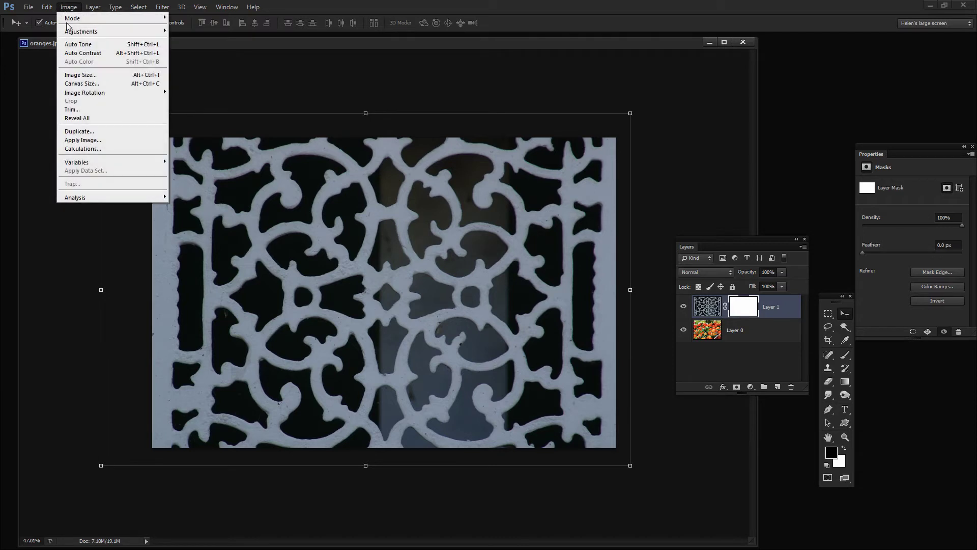
click(85, 141)
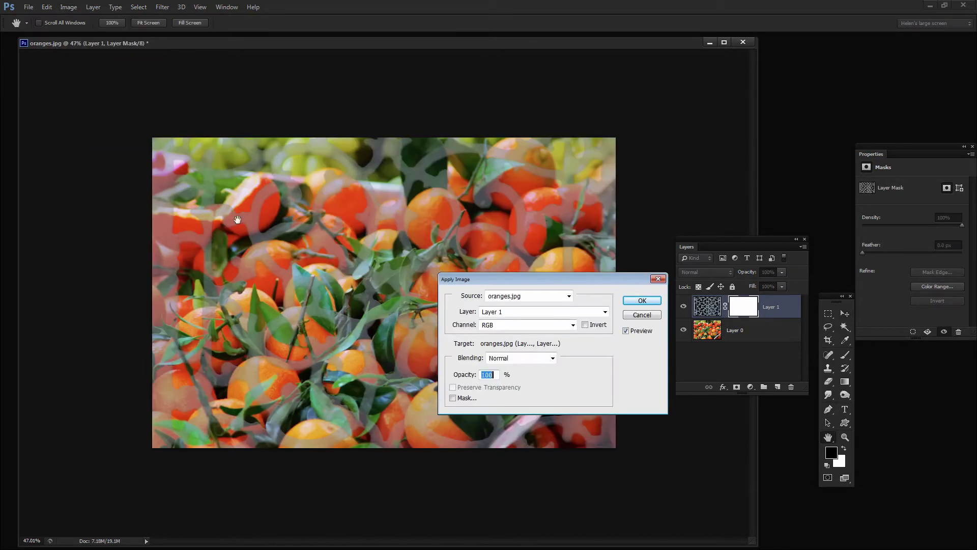
drag(493, 281, 350, 333)
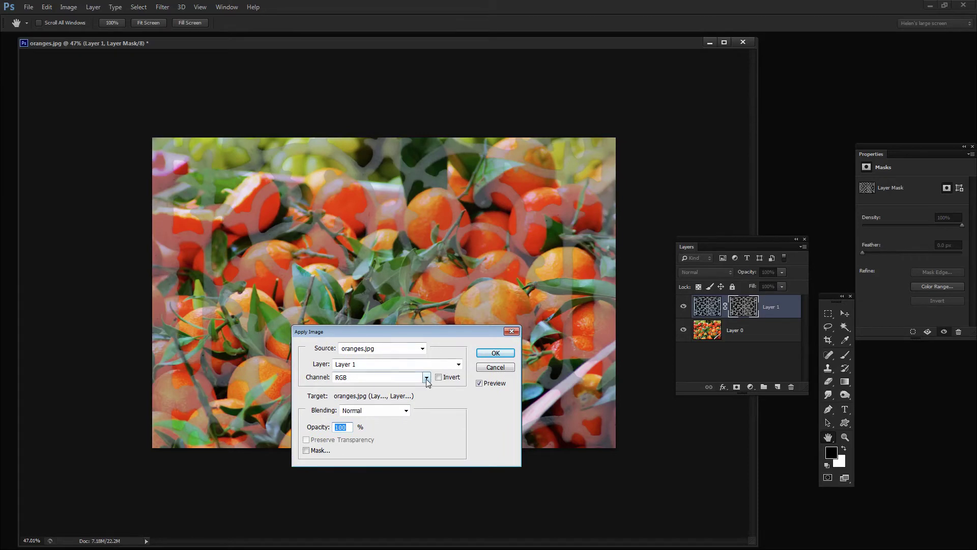
Apply Layer 1's RGB channel, uninverted, into the mask.
click(459, 364)
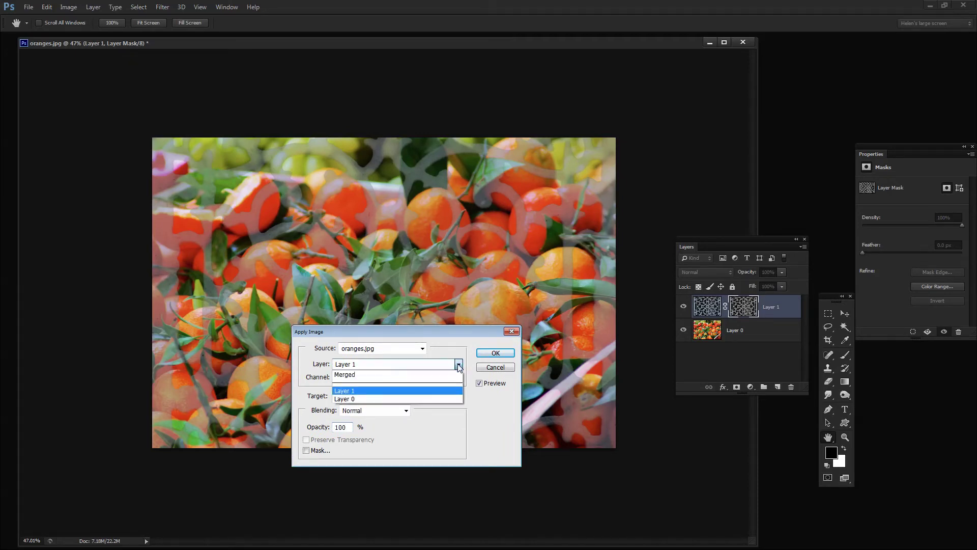
click(435, 399)
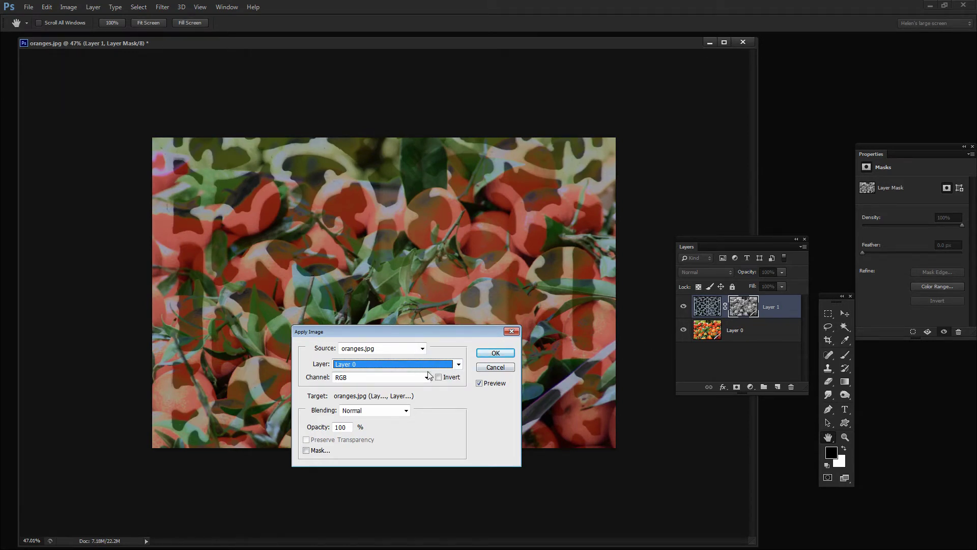
click(457, 365)
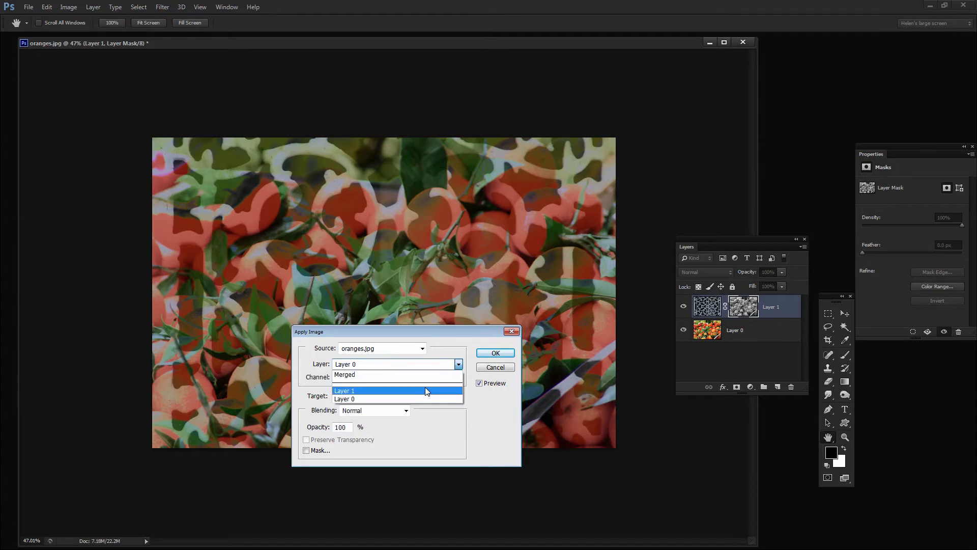
click(427, 391)
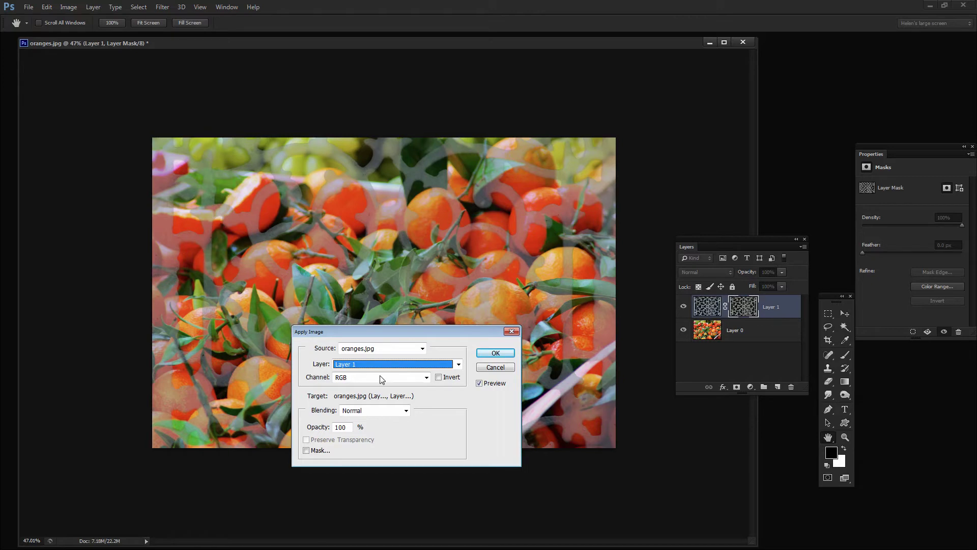
drag(373, 336, 498, 319)
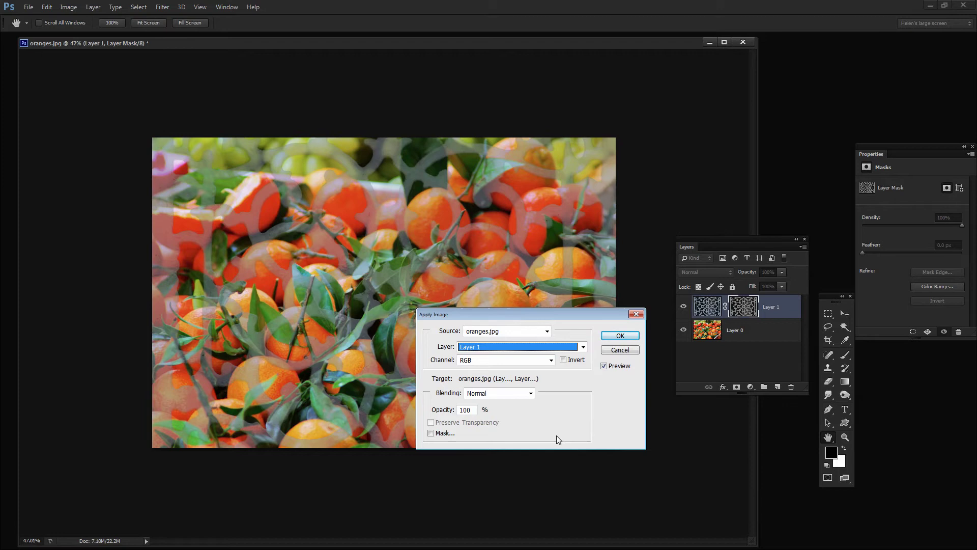
click(563, 360)
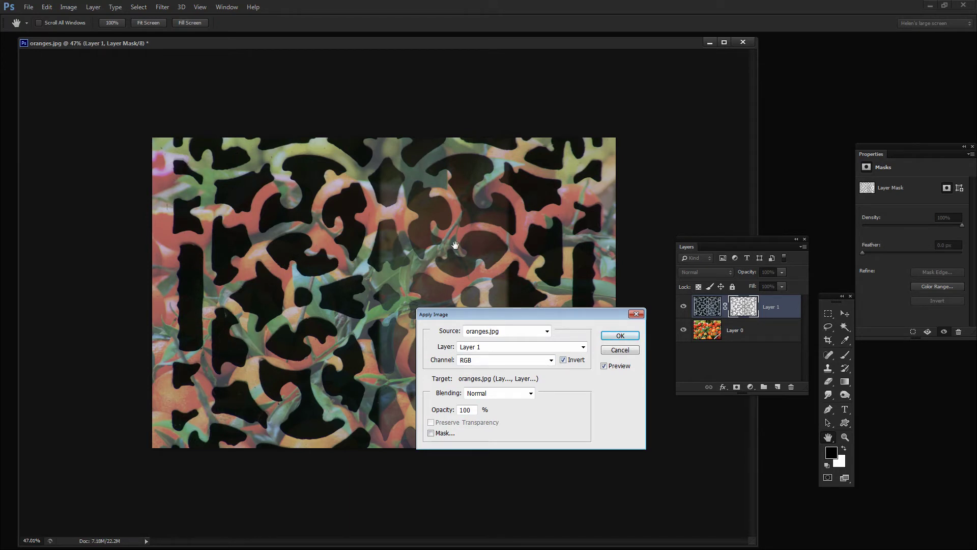
click(563, 361)
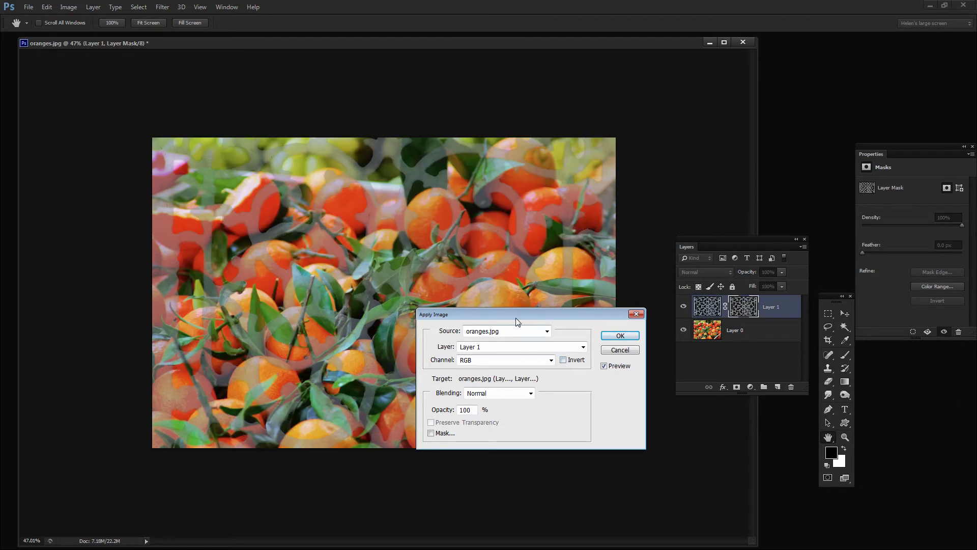
drag(515, 317, 442, 382)
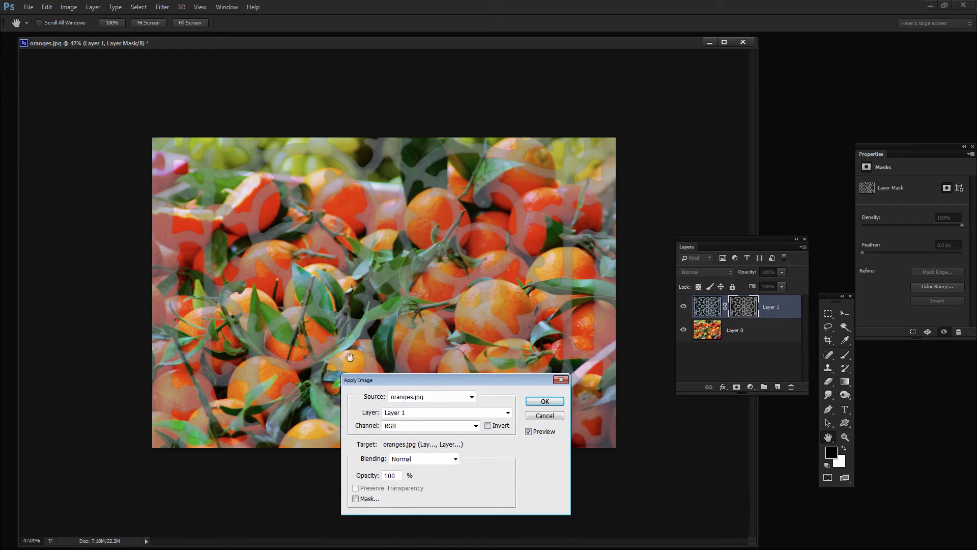
click(545, 401)
key(alt+bracketleft)
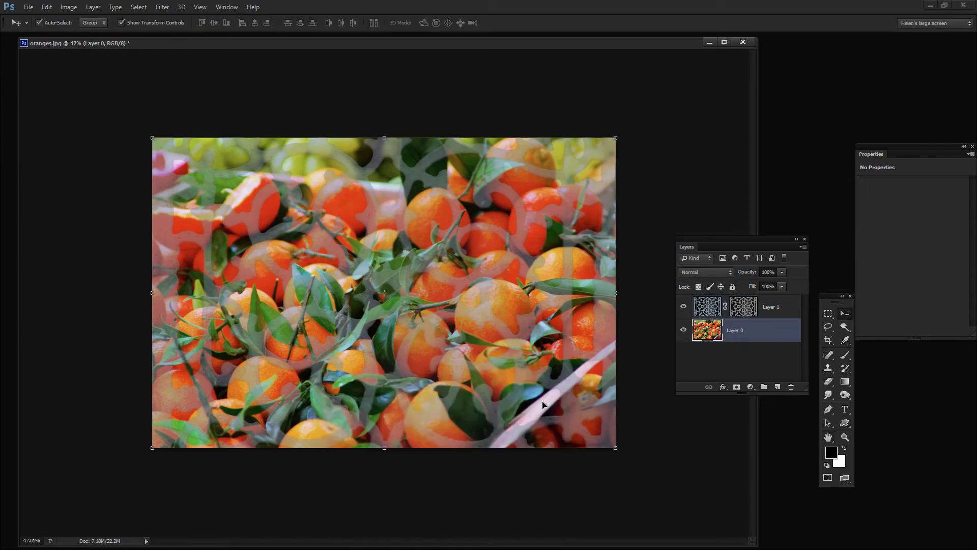
click(739, 306)
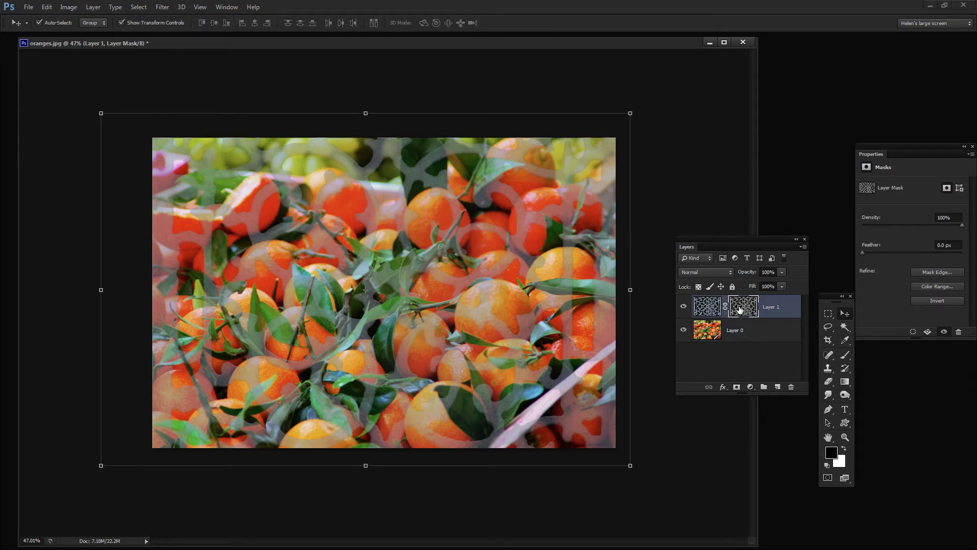
click(705, 307)
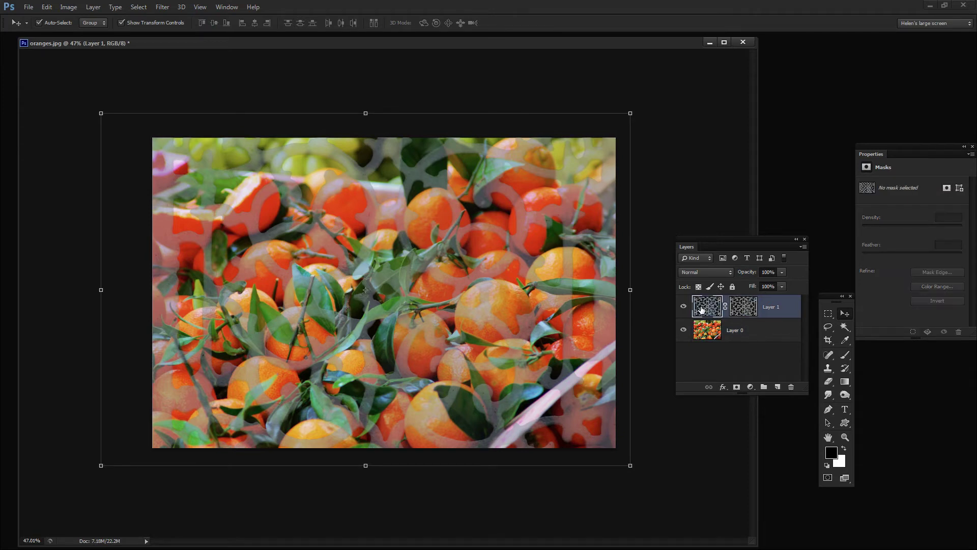
click(684, 332)
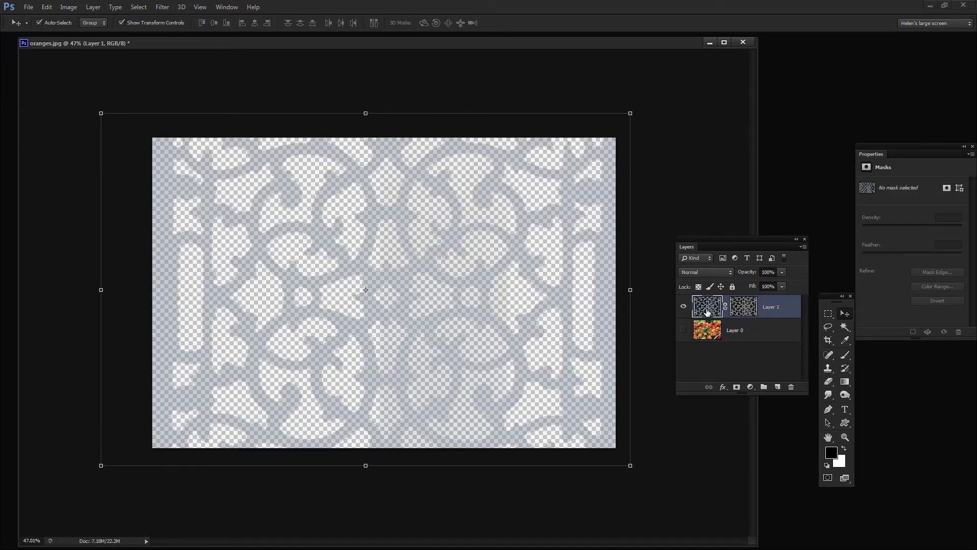
shift+click(743, 307)
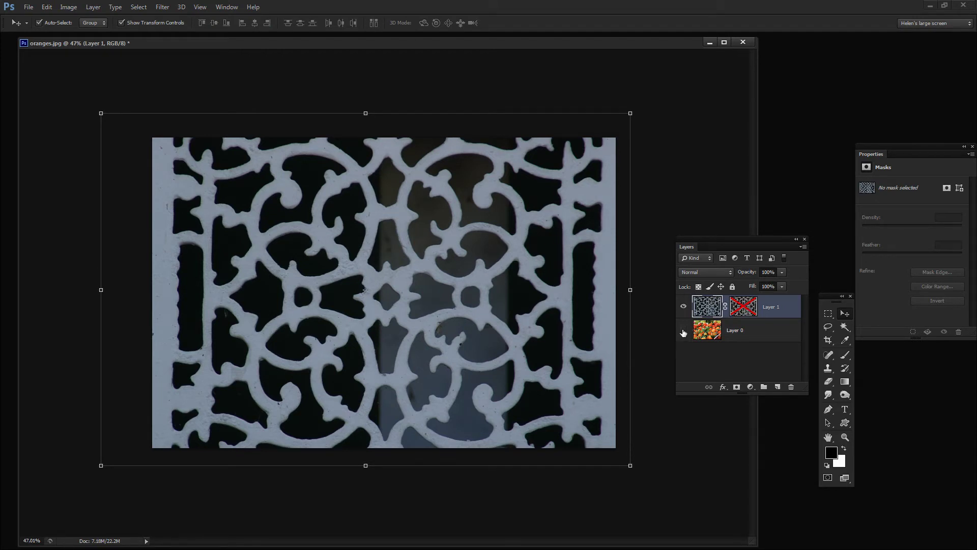
shift+click(738, 316)
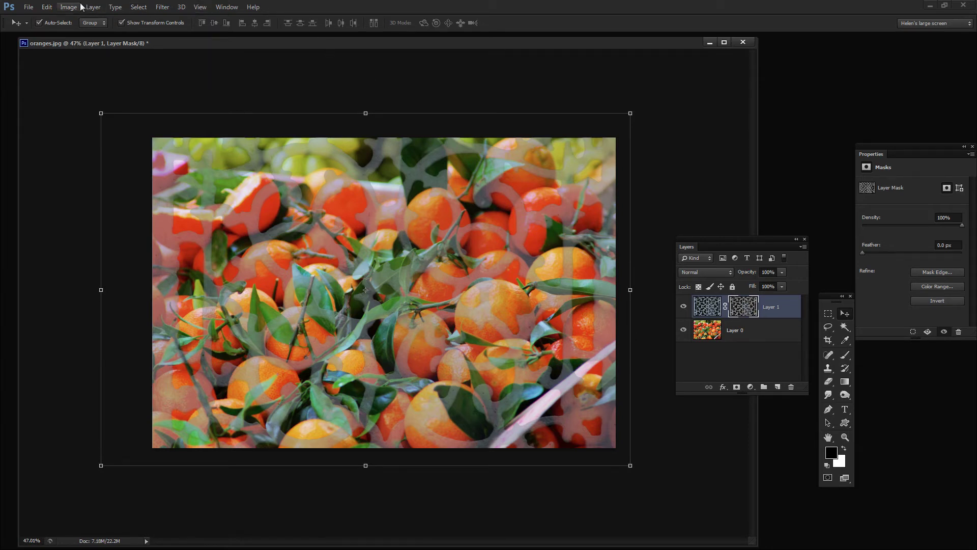
Open Curves on Layer 1's mask and shape an S-curve for more contrast.
click(62, 7)
mouse_move(77, 32)
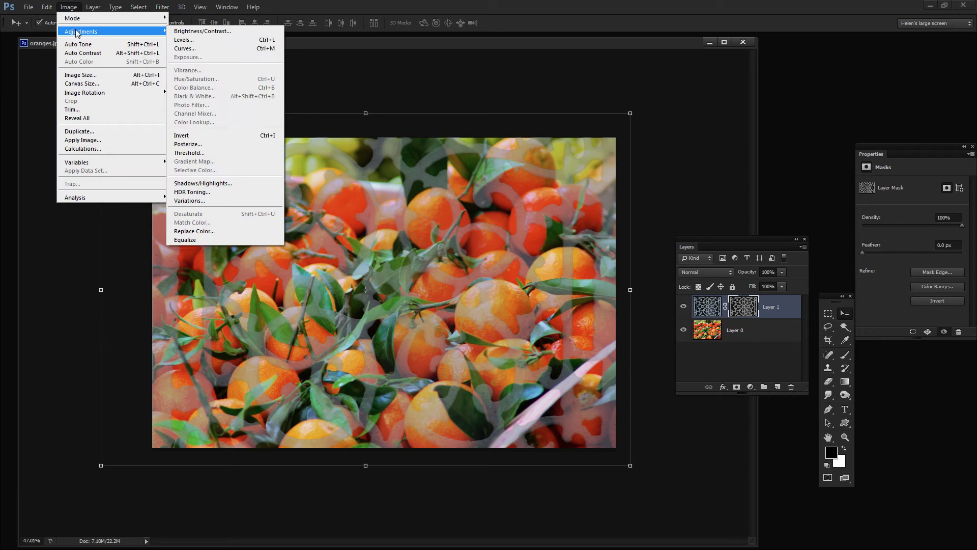
click(185, 49)
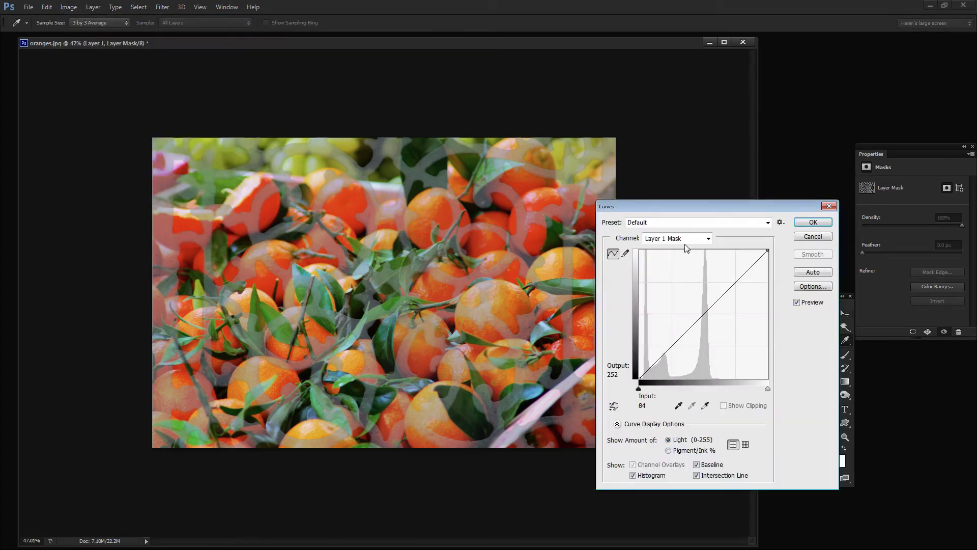
drag(692, 220, 516, 262)
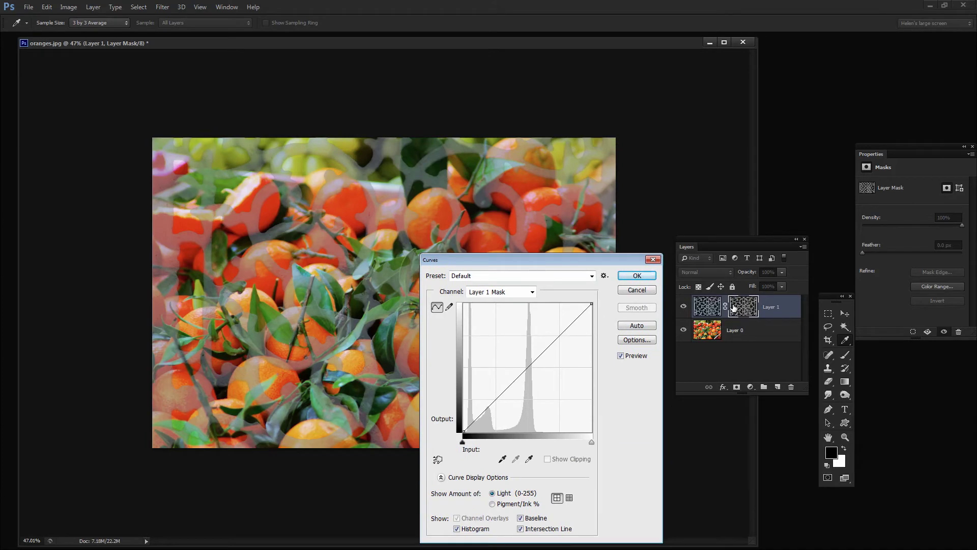
drag(574, 321, 575, 305)
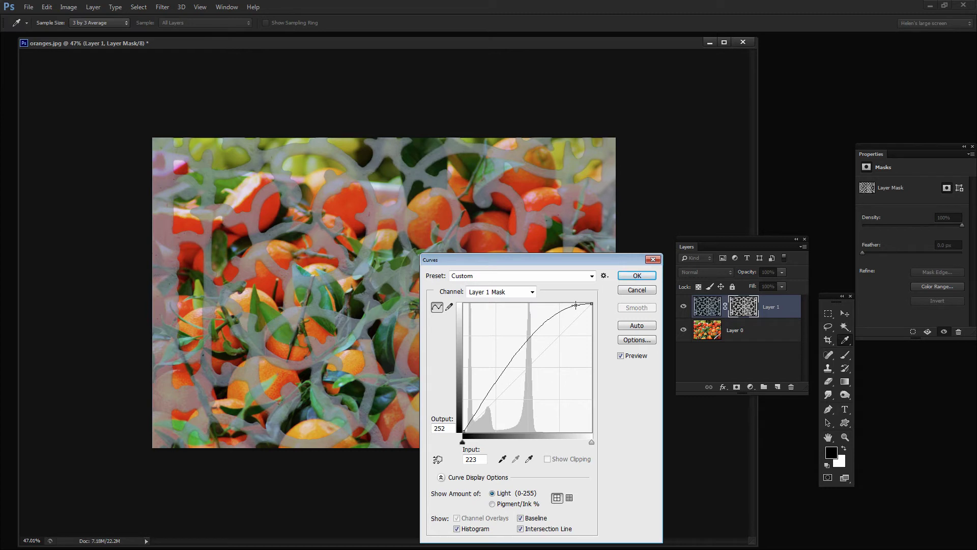
drag(576, 305, 569, 308)
drag(491, 388, 514, 325)
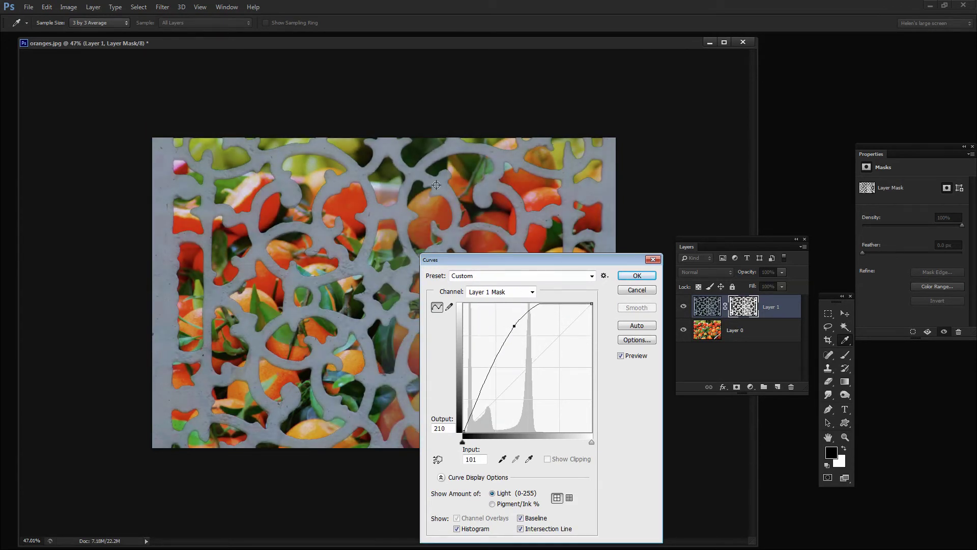
drag(518, 262, 589, 252)
drag(519, 239, 133, 209)
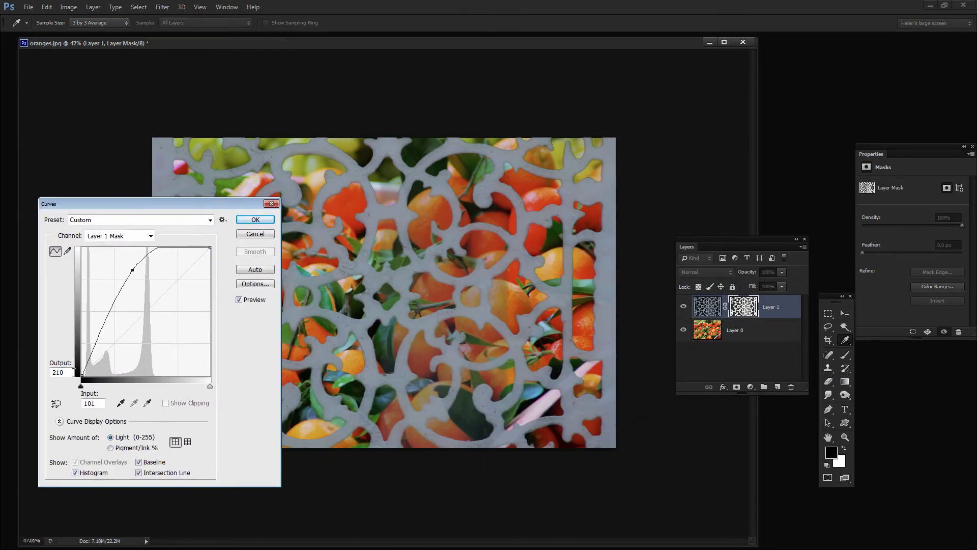
Raise the mask's black input point to about 63-64 and apply the curve.
drag(82, 375, 104, 376)
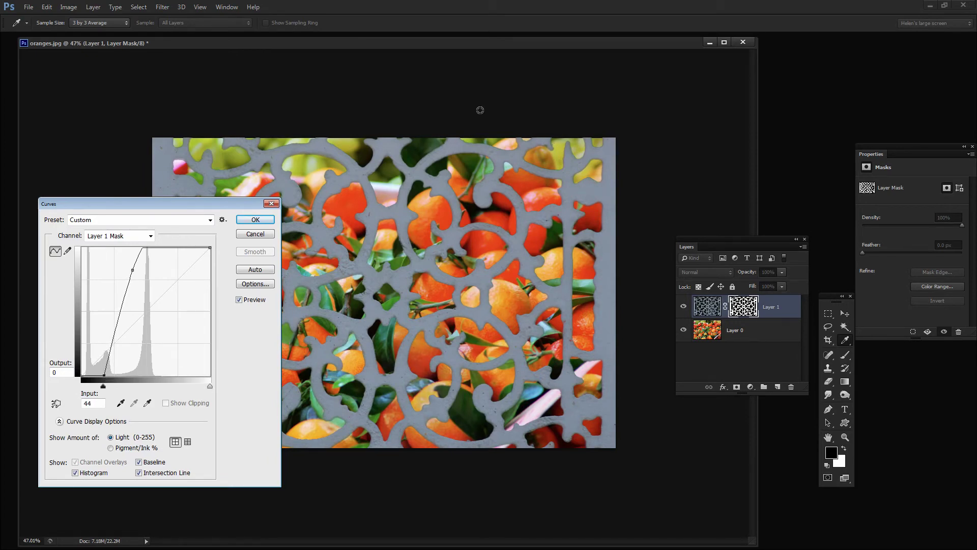
mouse_move(175, 202)
mouse_down()
mouse_move(151, 196)
mouse_move(395, 278)
mouse_move(185, 218)
mouse_move(186, 190)
mouse_up()
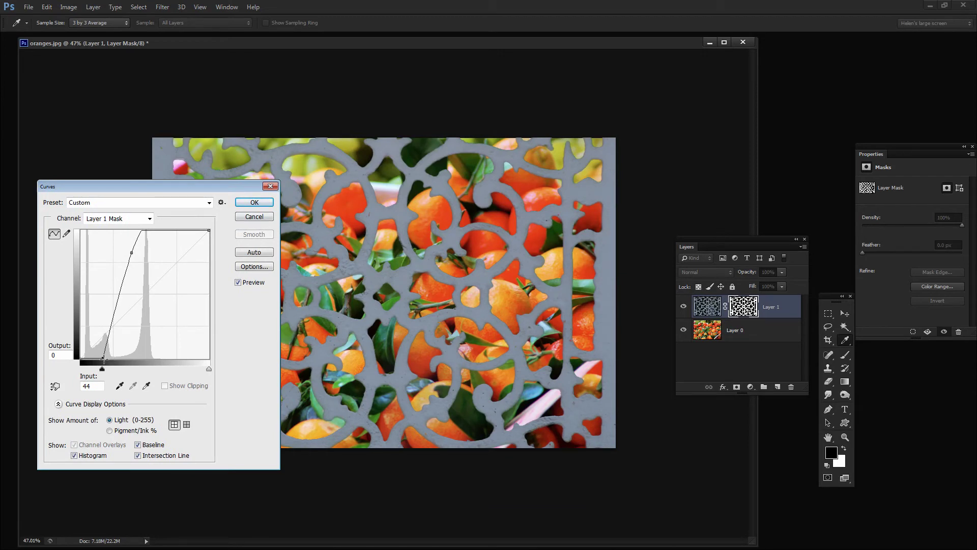
drag(103, 359, 106, 359)
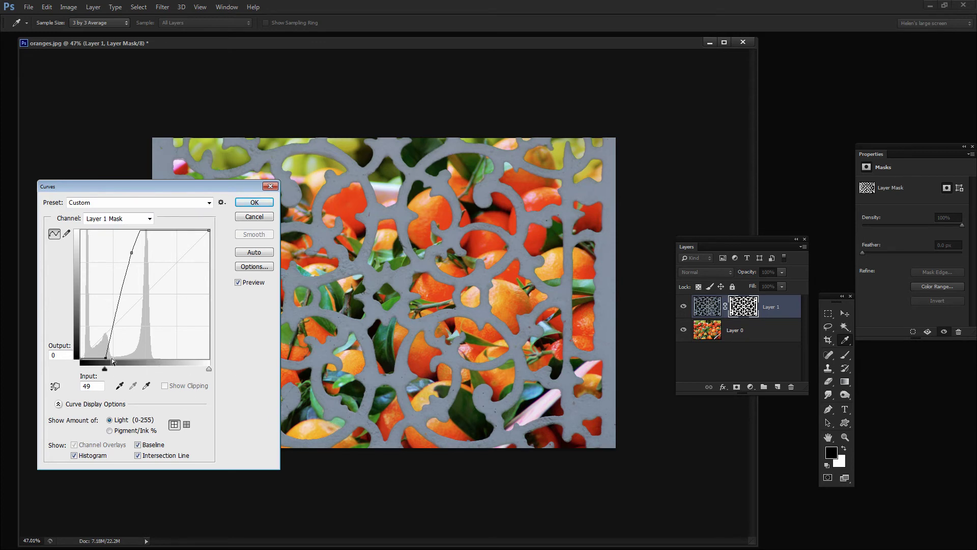
drag(106, 359, 113, 363)
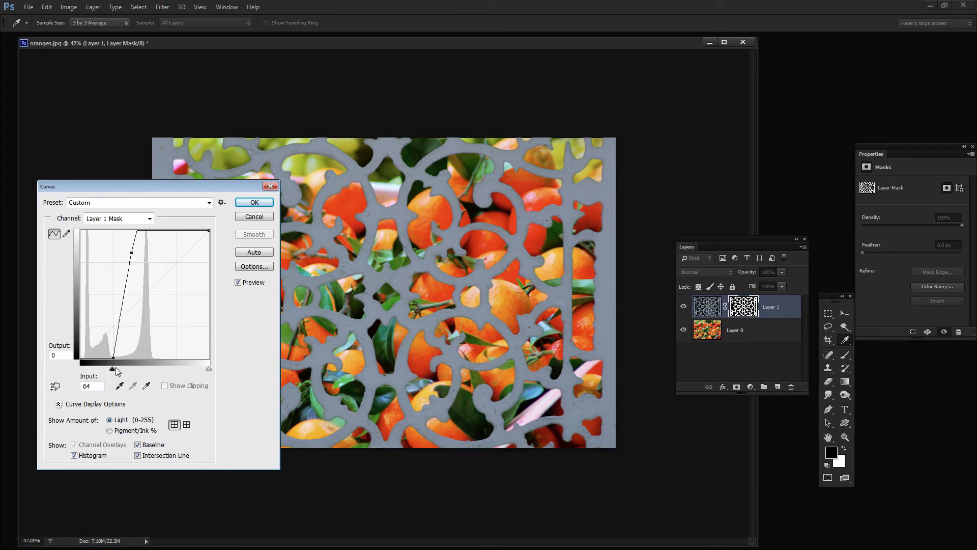
click(255, 204)
Target Layer 1's image thumbnail instead of its mask for editing.
key(v)
click(707, 308)
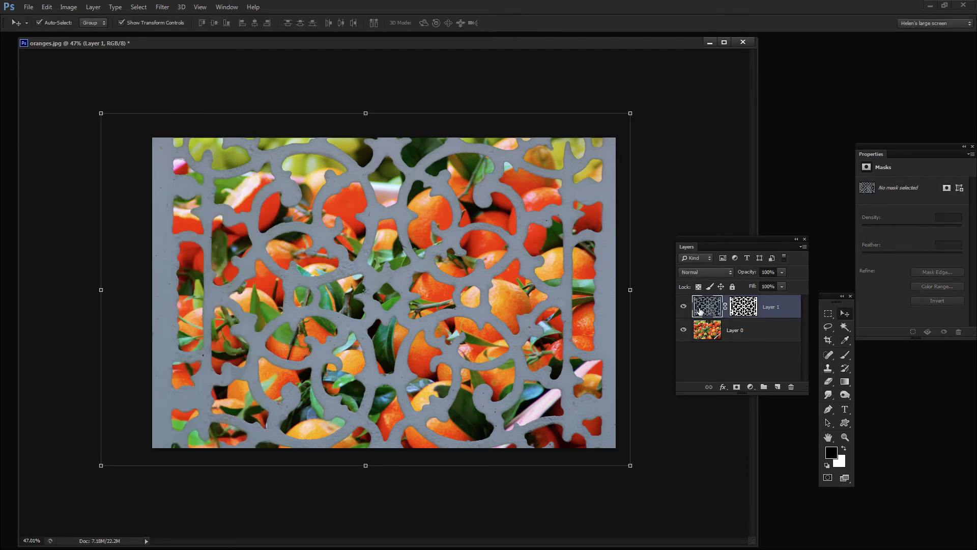
click(749, 306)
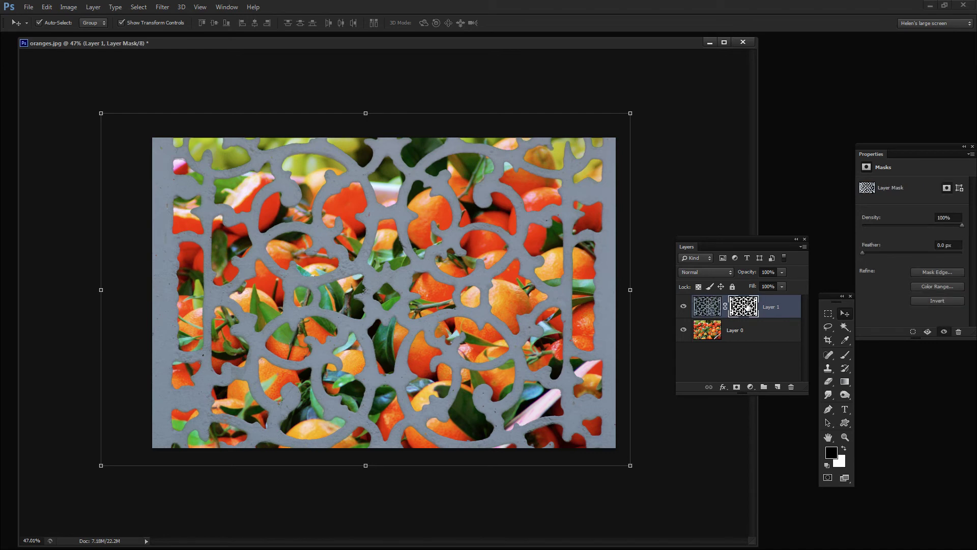
click(707, 310)
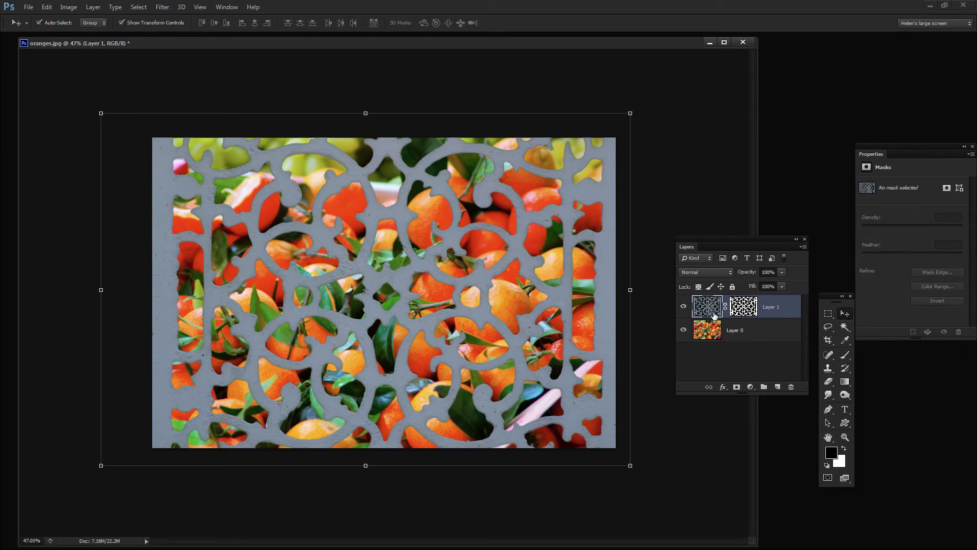
Brighten the grille image with a gentle upward S-shaped RGB curve in Curves.
click(68, 9)
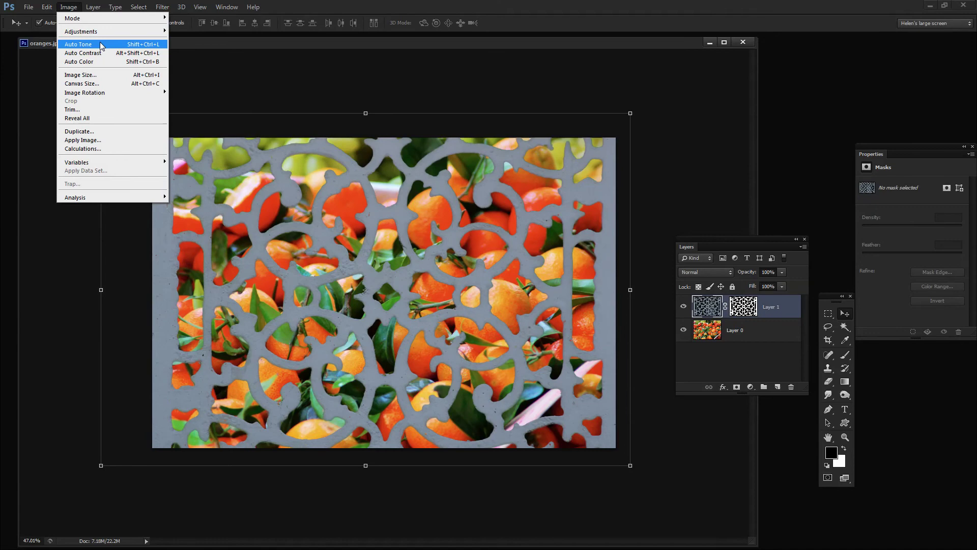
mouse_move(102, 32)
click(184, 49)
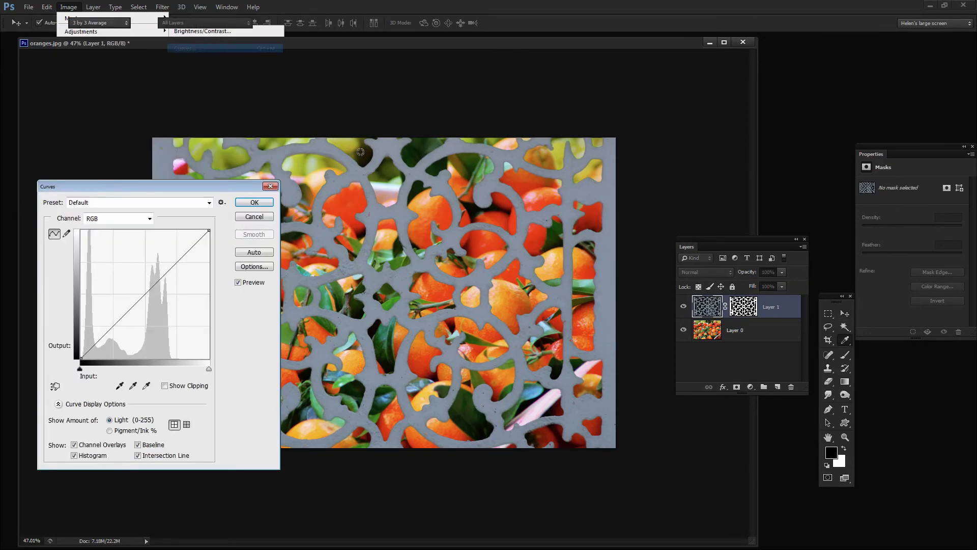
drag(172, 268, 162, 260)
drag(113, 312, 113, 321)
drag(164, 260, 161, 253)
drag(111, 319, 127, 294)
drag(164, 254, 161, 247)
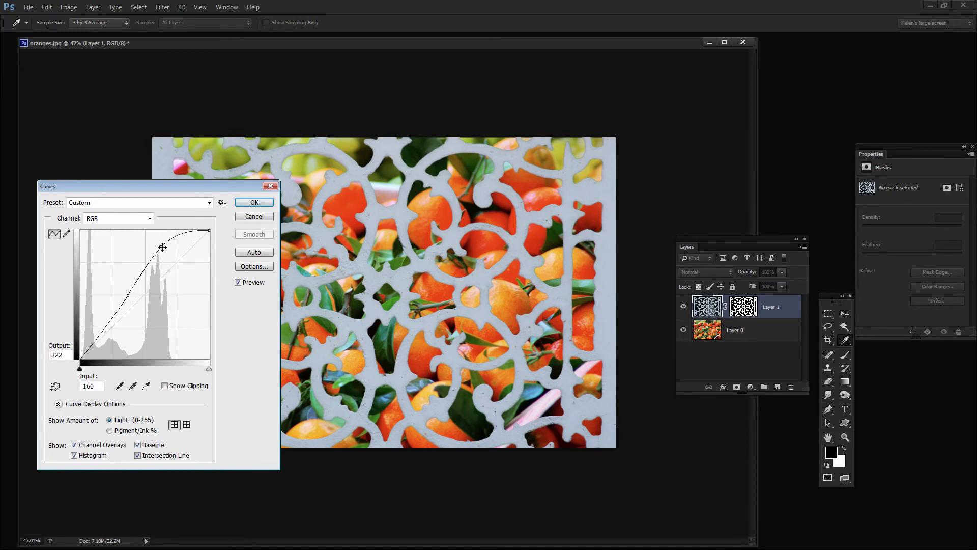
click(127, 294)
drag(128, 295, 128, 290)
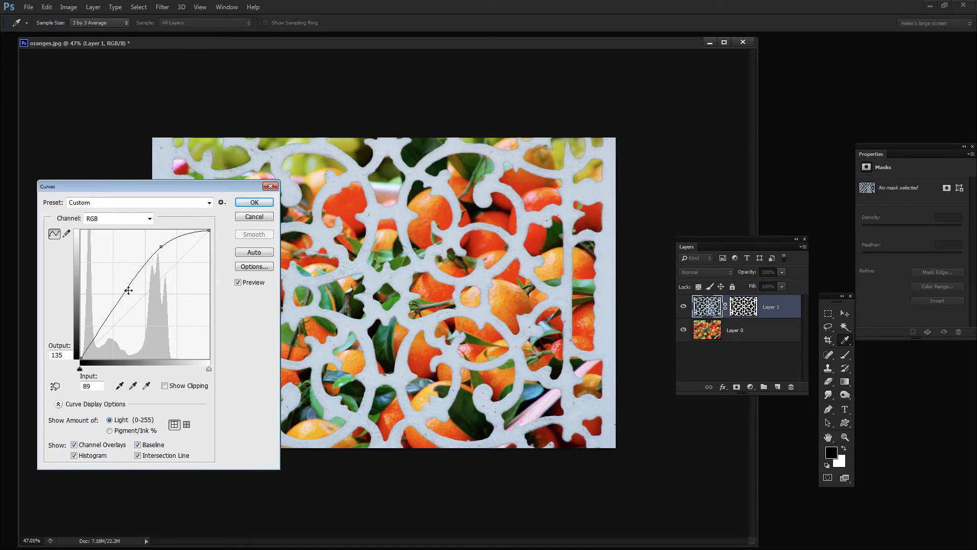
click(254, 202)
key(v)
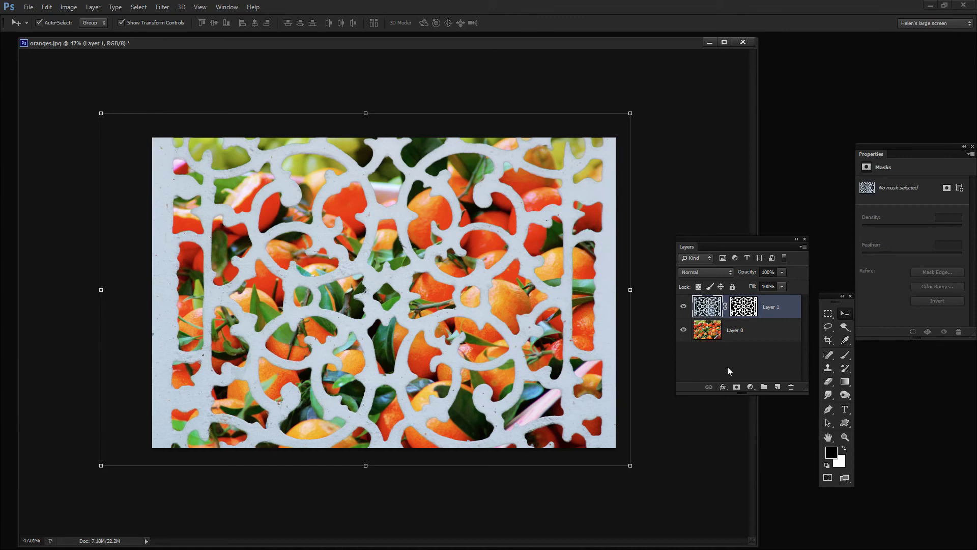
Add a drop shadow to the grille with 85% opacity and 16 px size.
click(722, 389)
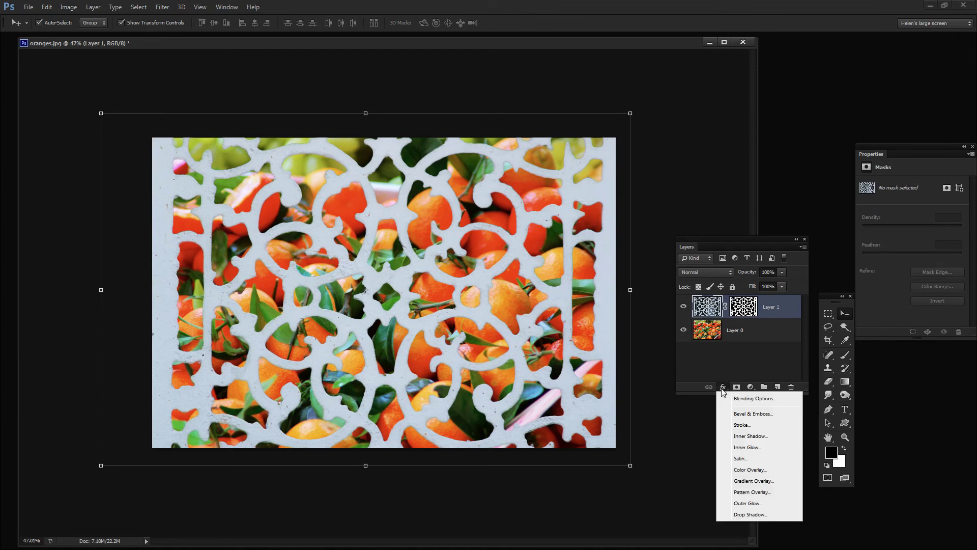
click(748, 514)
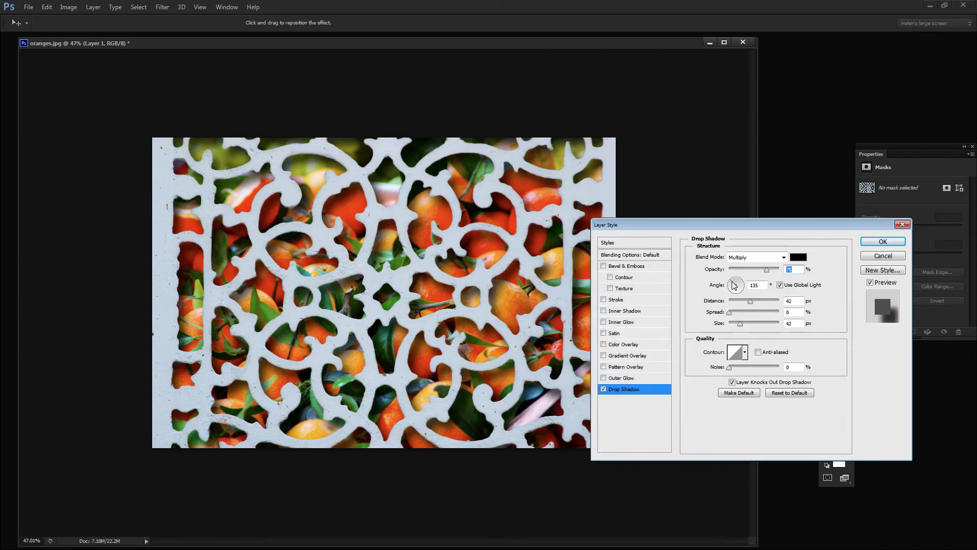
key(Tab)
drag(752, 306, 743, 305)
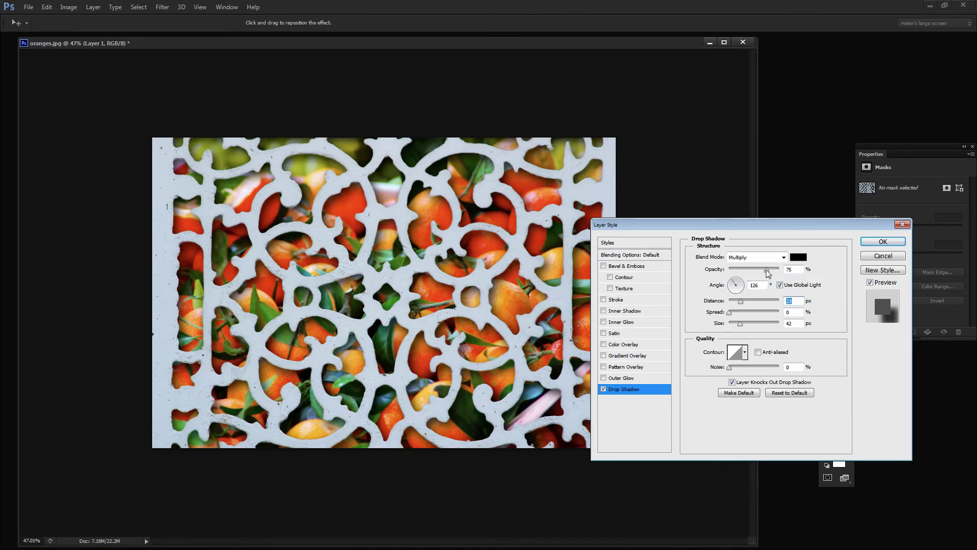
drag(768, 273, 772, 272)
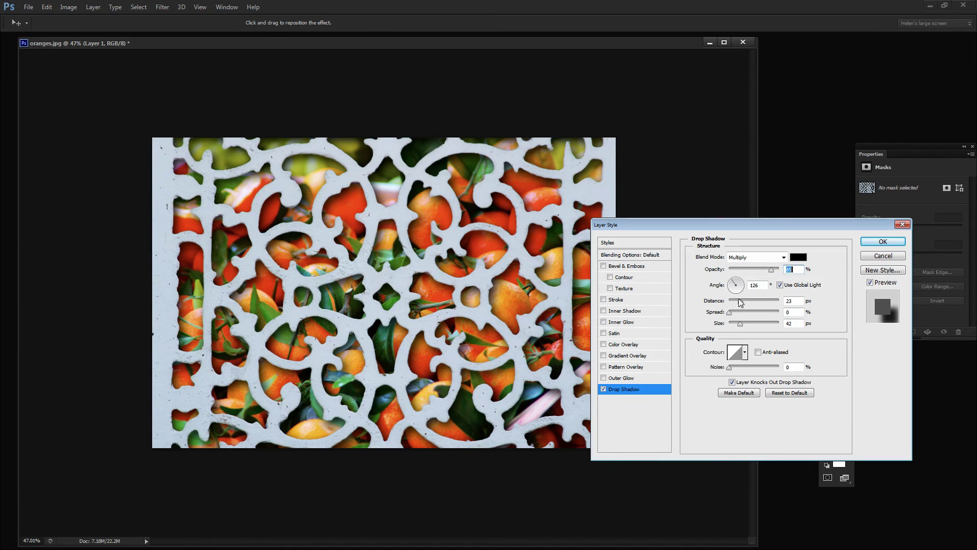
mouse_move(743, 303)
mouse_down()
mouse_move(757, 304)
mouse_move(737, 329)
mouse_move(749, 304)
mouse_up()
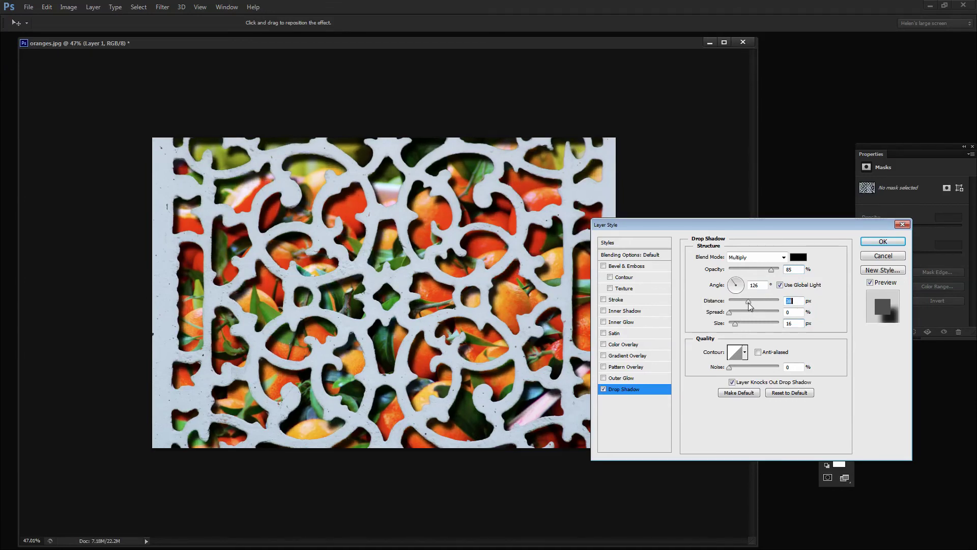
click(870, 242)
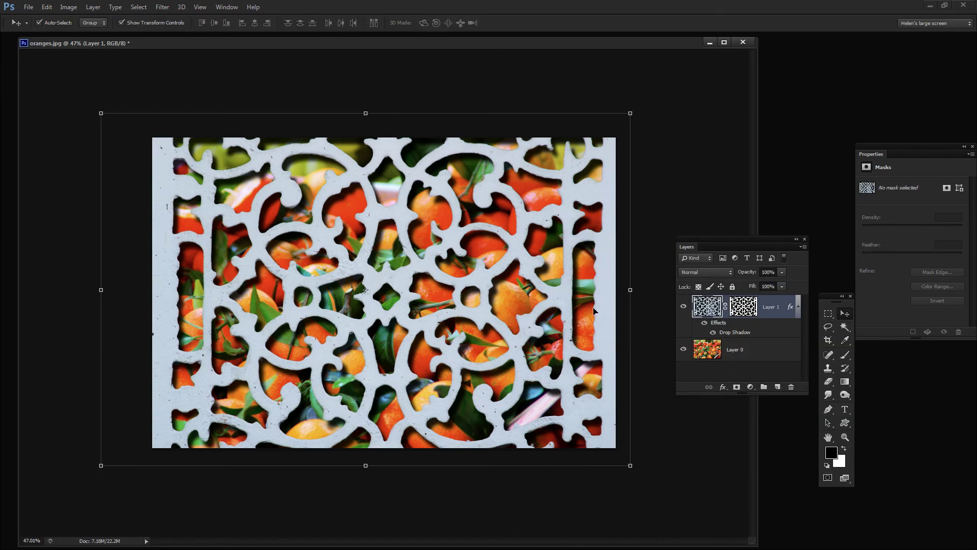
click(684, 306)
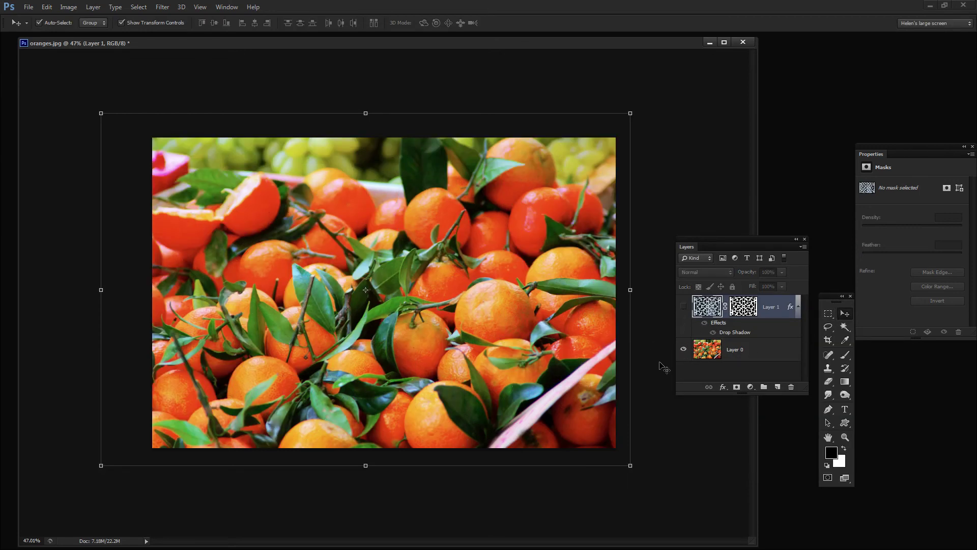
click(684, 308)
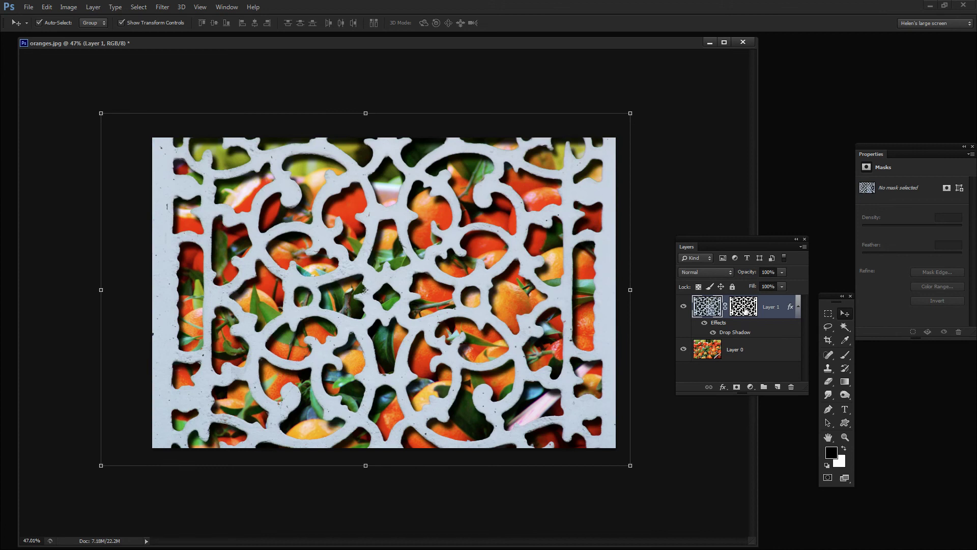
shift+click(744, 308)
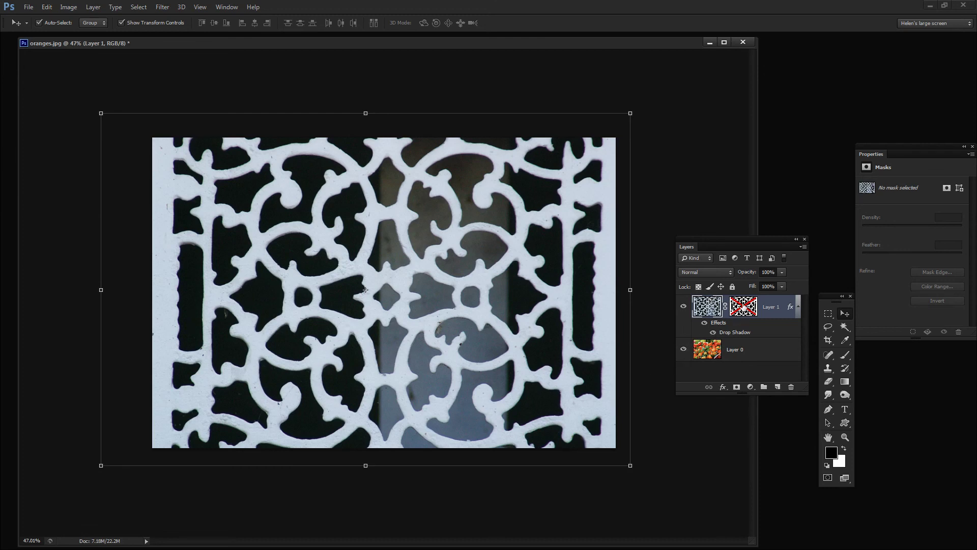
shift+click(743, 308)
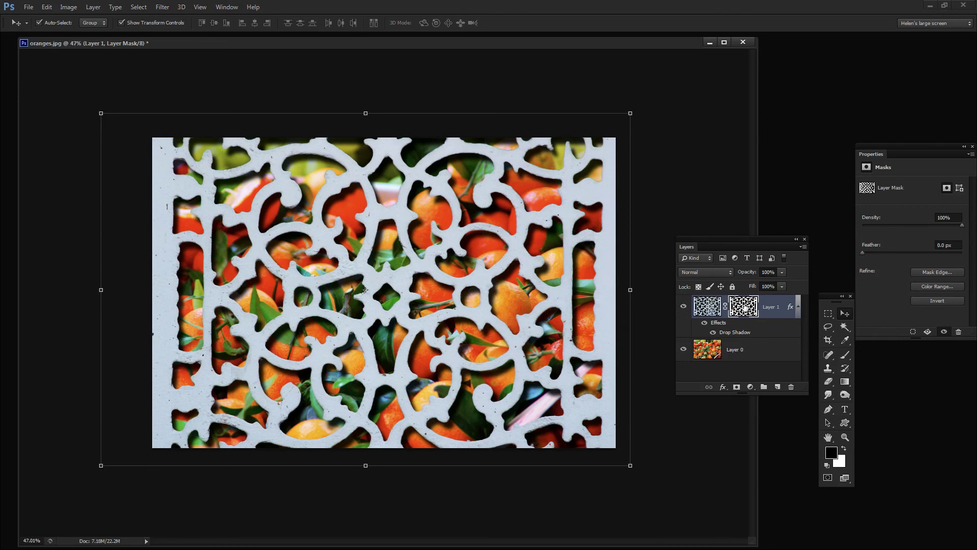
click(711, 309)
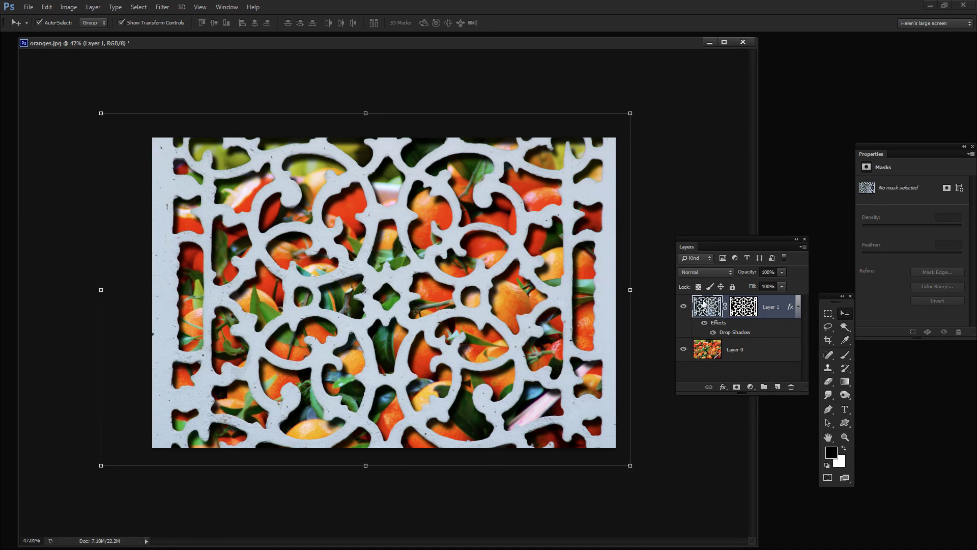
click(714, 333)
click(714, 333)
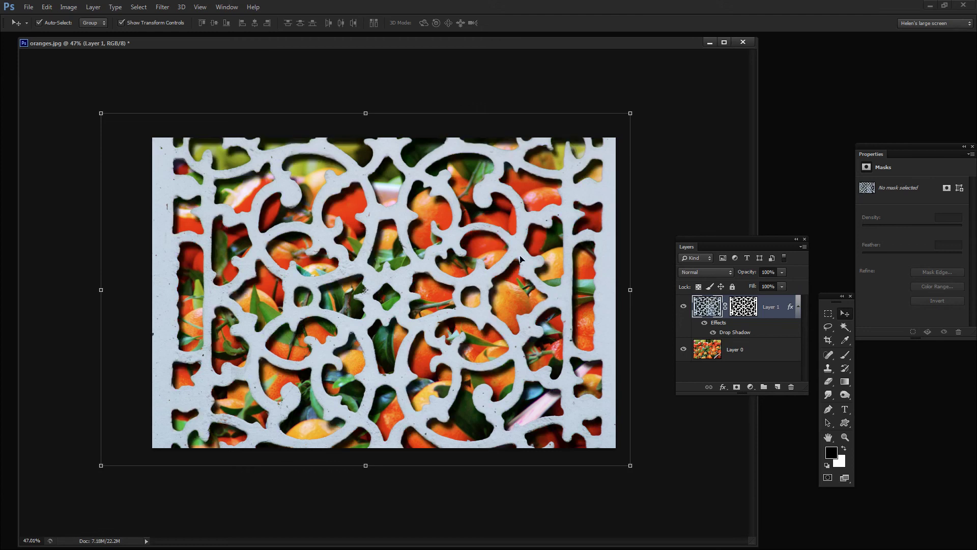